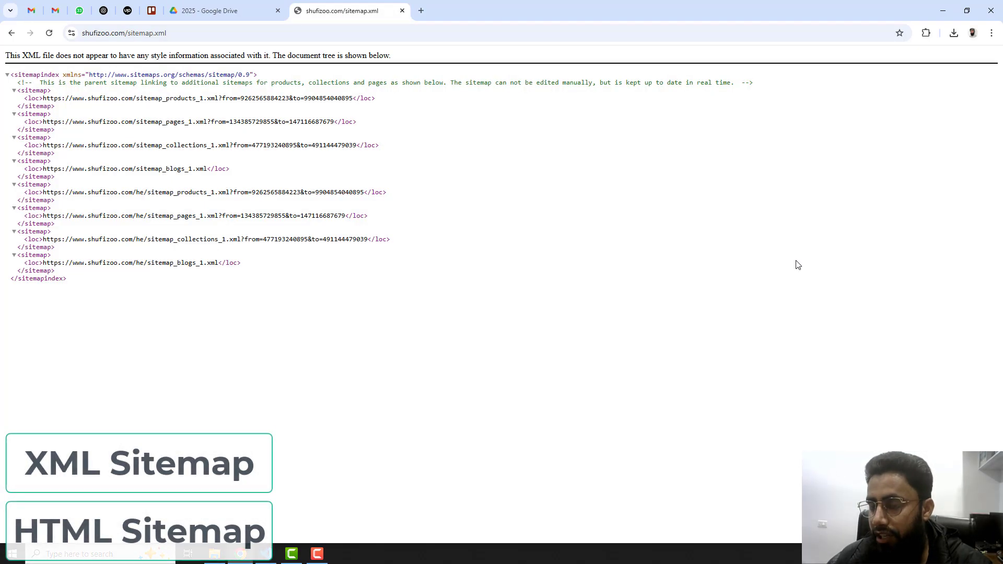
Zoom in on the store's sitemap.xml index and bring the browser window to the front.
key("ctrl+plus")
key("ctrl+plus")
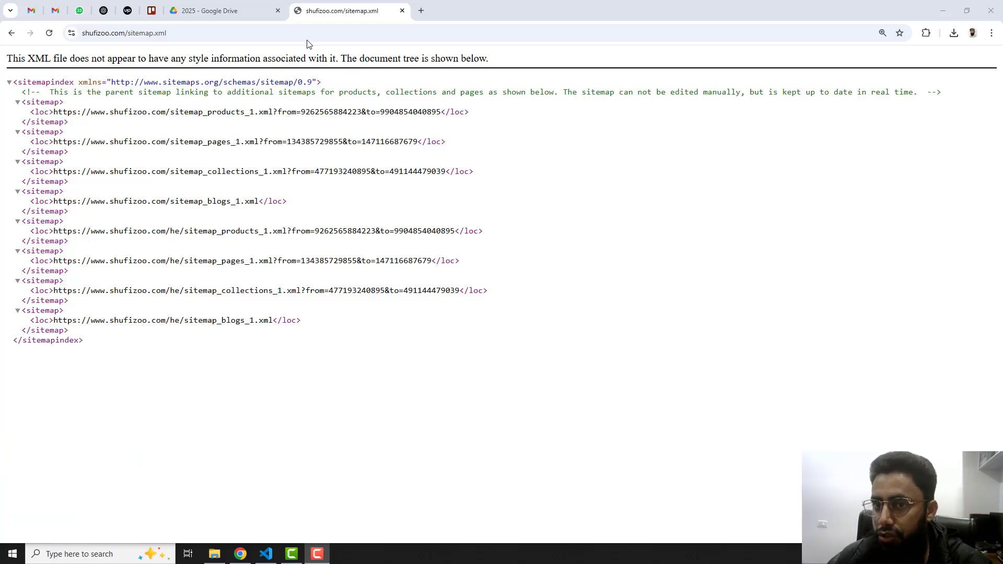
left_click(797, 265)
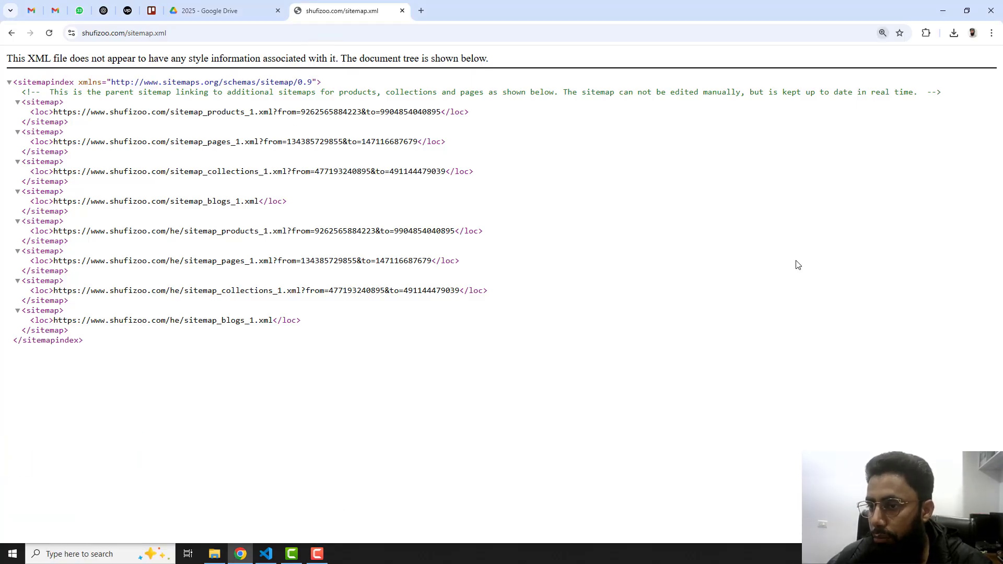
key("alt+Tab")
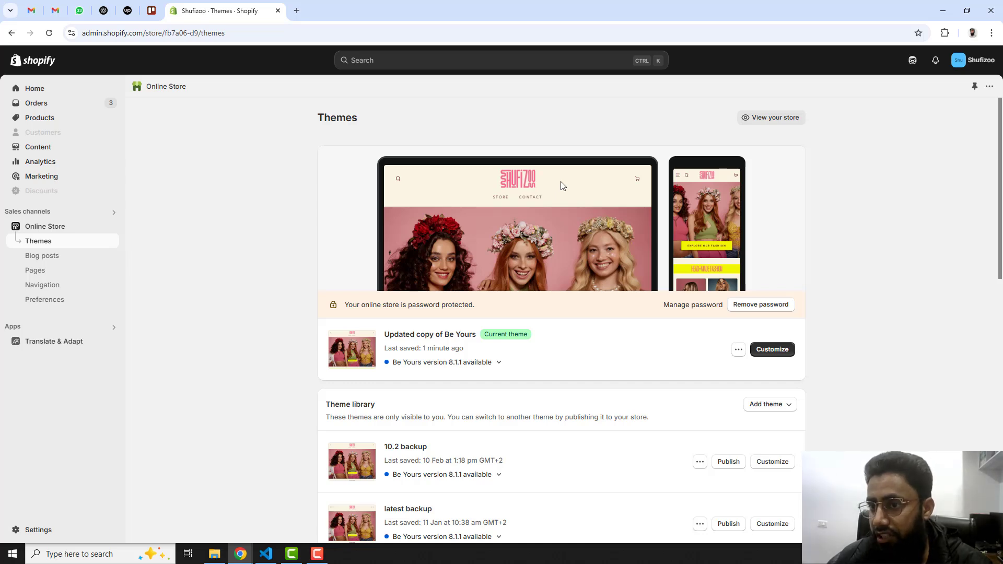
key("alt+Tab")
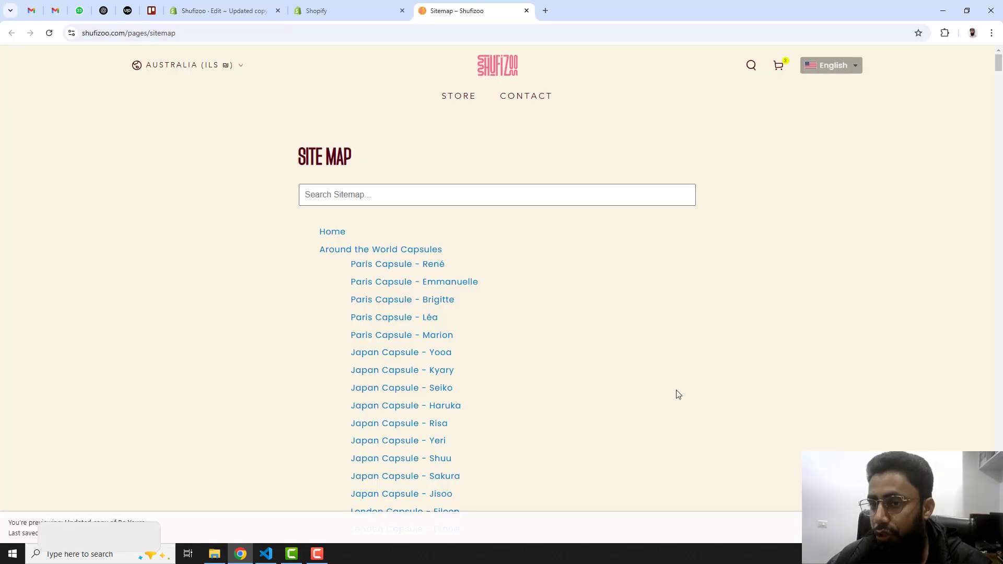
scroll(805, 292, "down", 1)
scroll(804, 291, "down", 9)
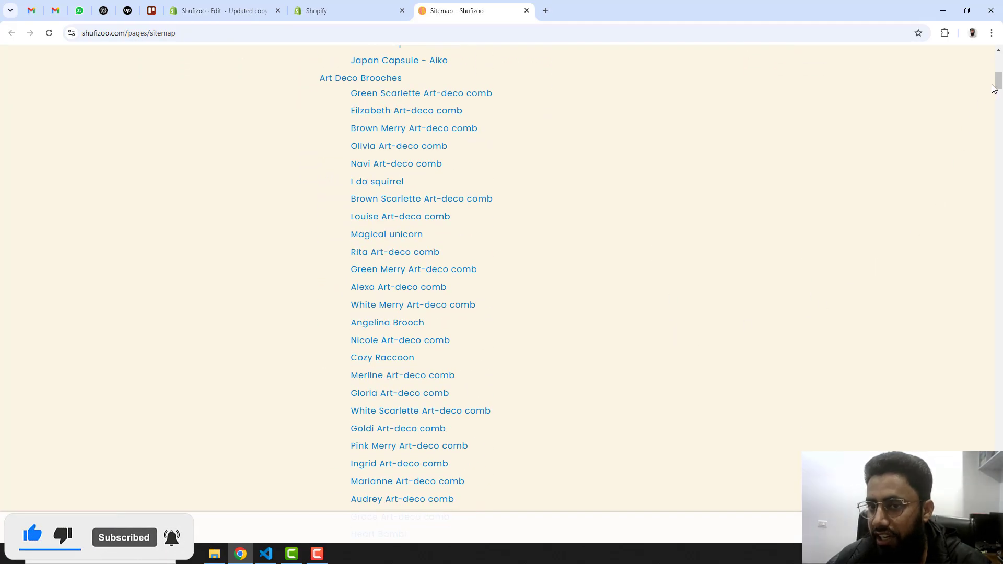
left_click_drag(998, 82, 1000, 48)
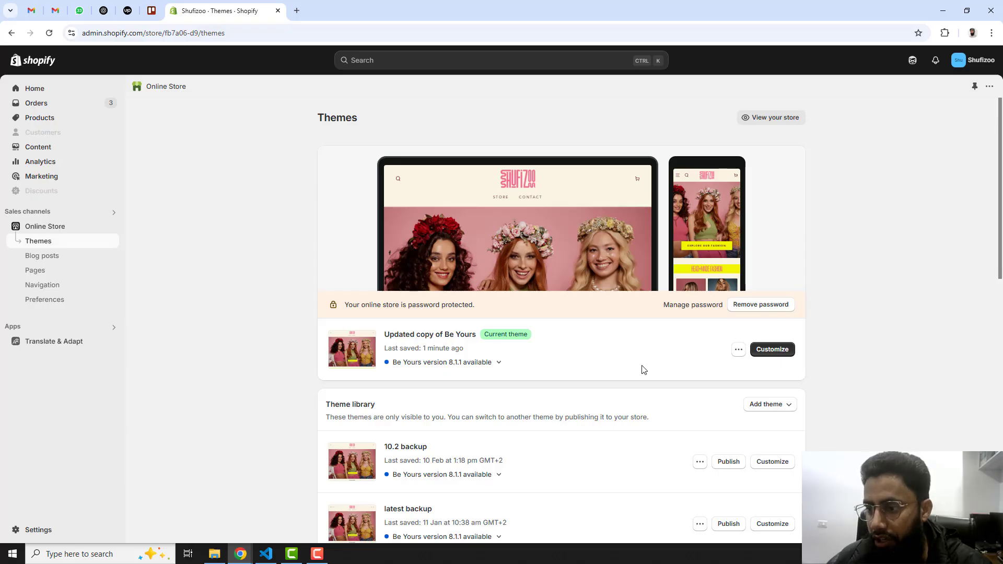
Open the code editor for the 'Updated copy of Be Yours' theme with the templates folder expanded.
left_click(738, 351)
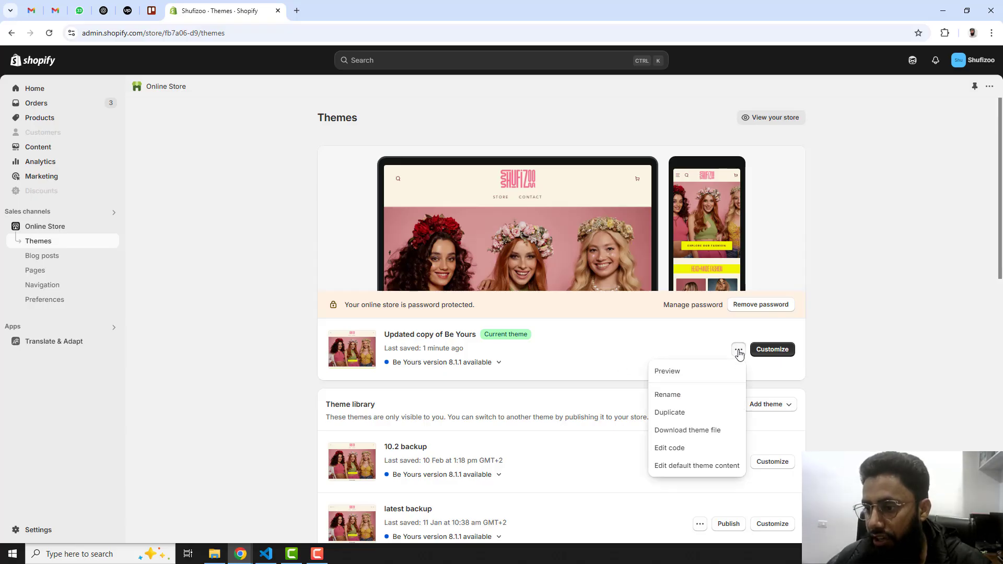
left_click(678, 449)
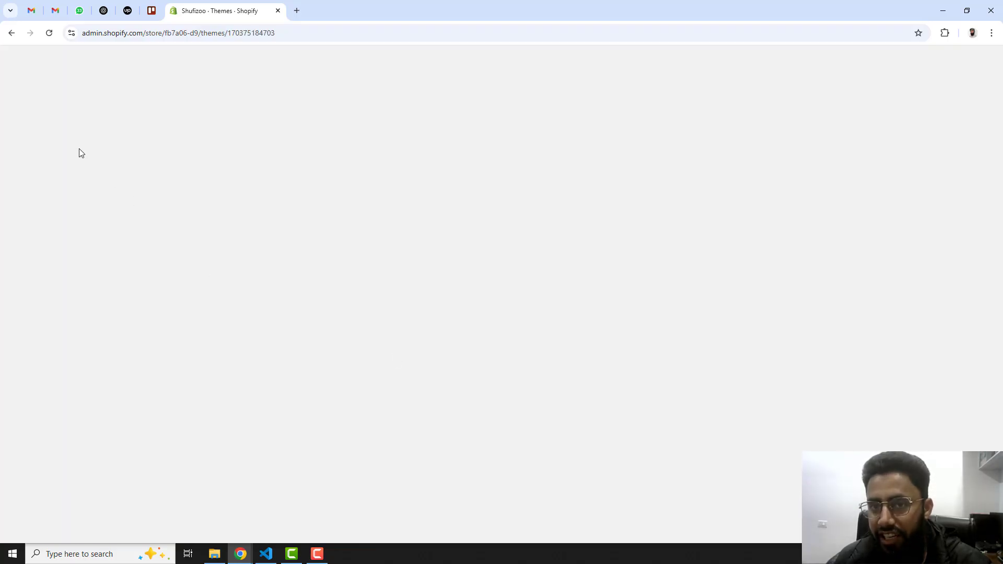
left_click(35, 112)
left_click(41, 130)
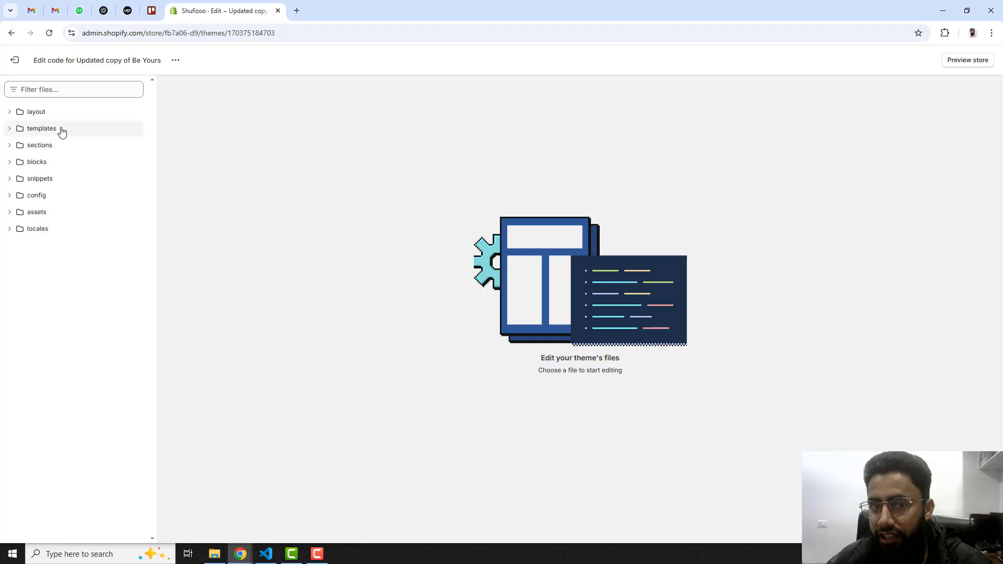
left_click(62, 130)
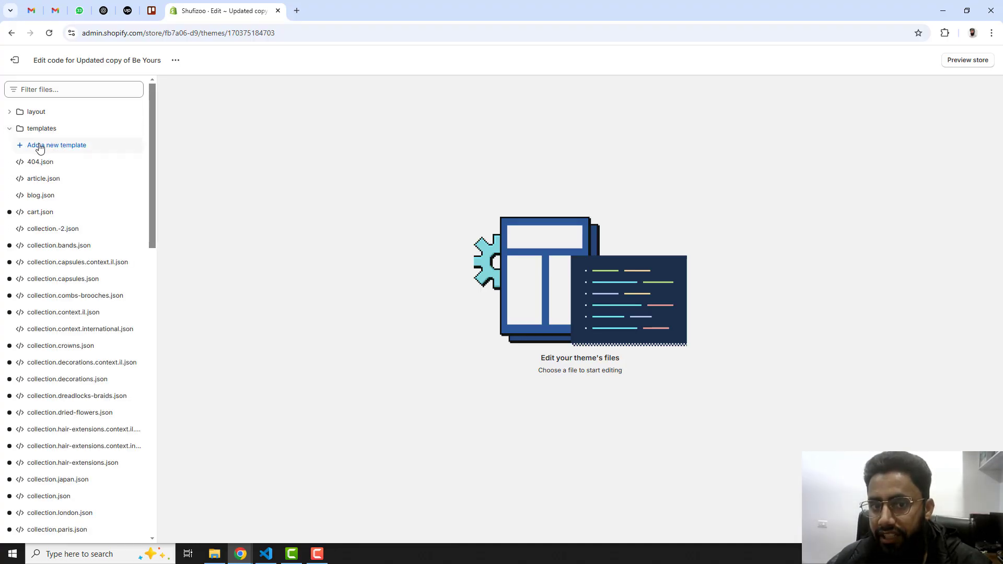
Create a new liquid page template named sitemap (page.sitemap.liquid).
left_click(59, 146)
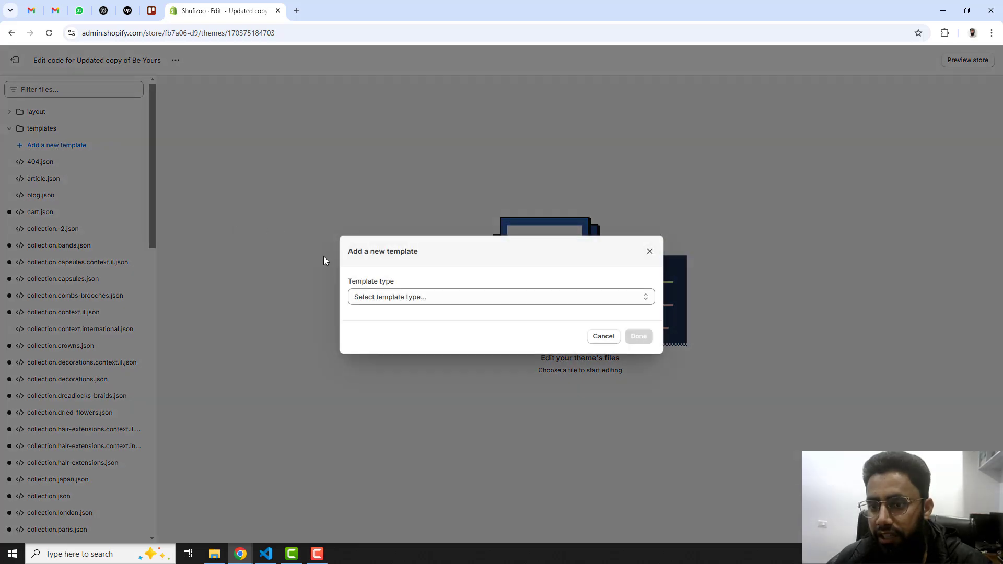
left_click(431, 297)
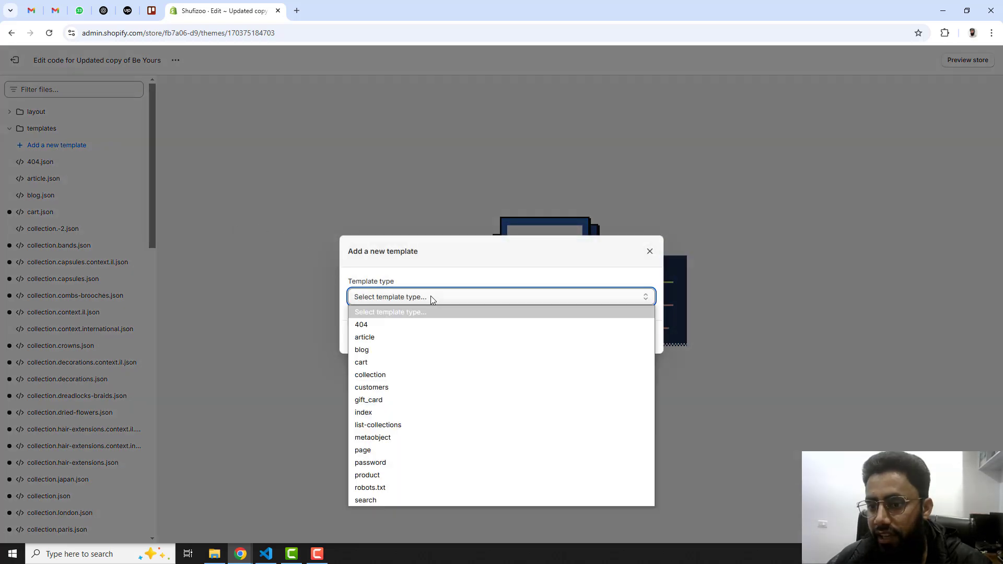
left_click(382, 451)
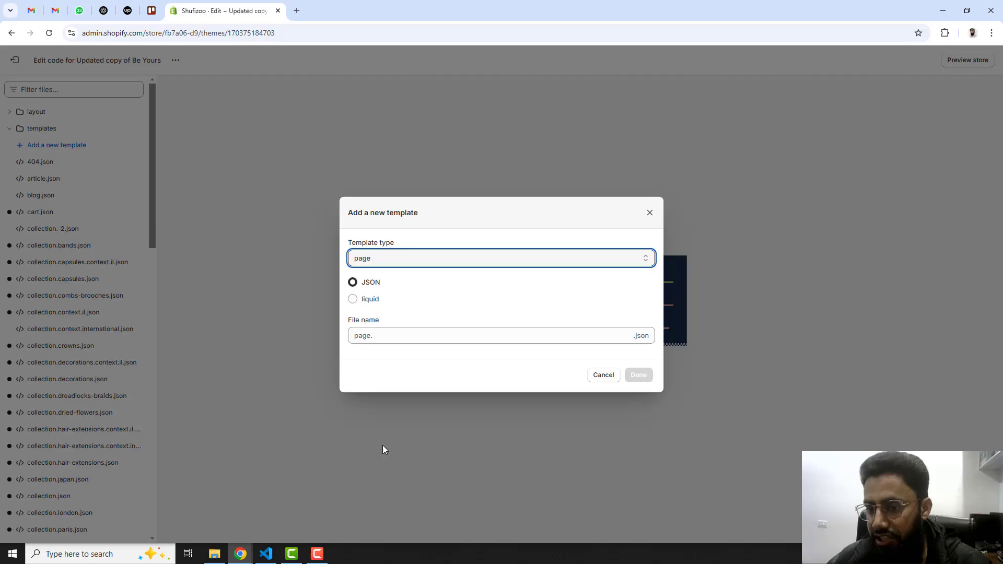
left_click(354, 300)
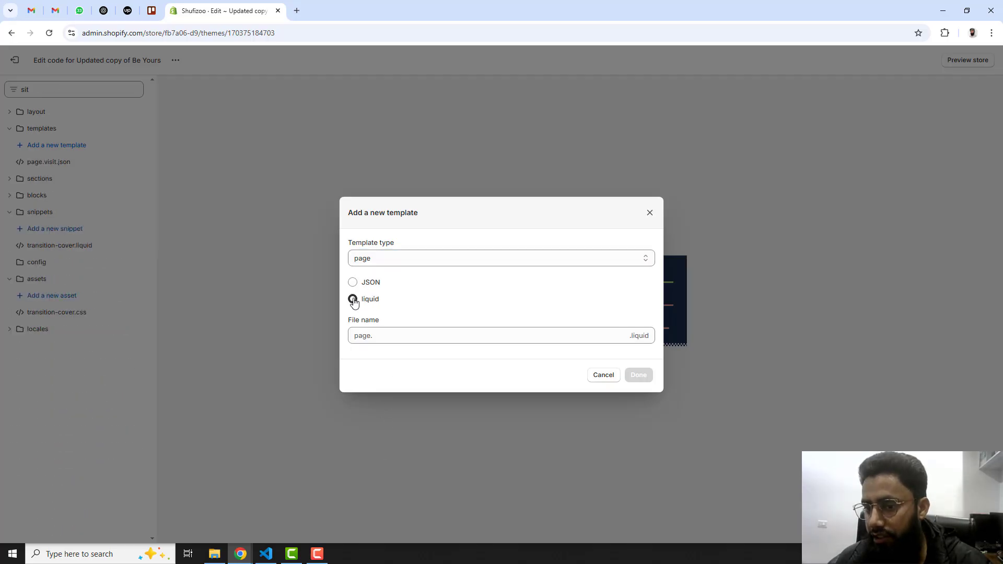
left_click(400, 336)
type("sitemap")
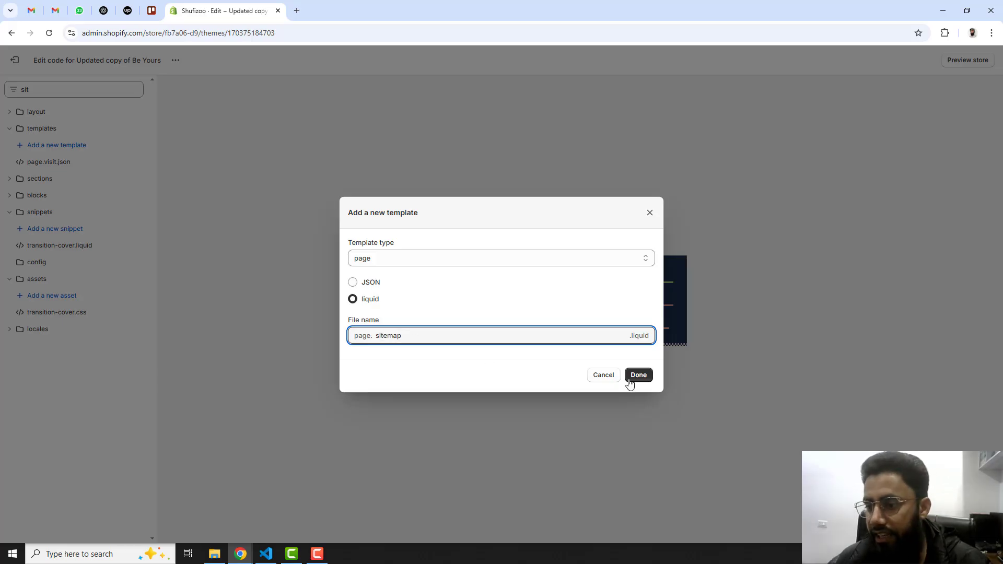
left_click(640, 376)
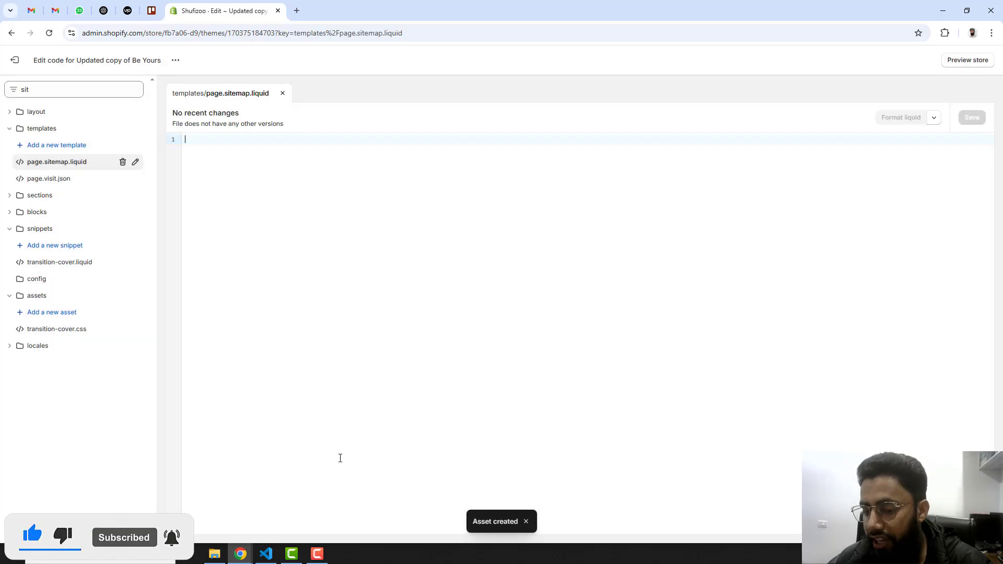
Select all the prepared sitemap code in VS Code's Untitled-1 file and copy it.
left_click(265, 553)
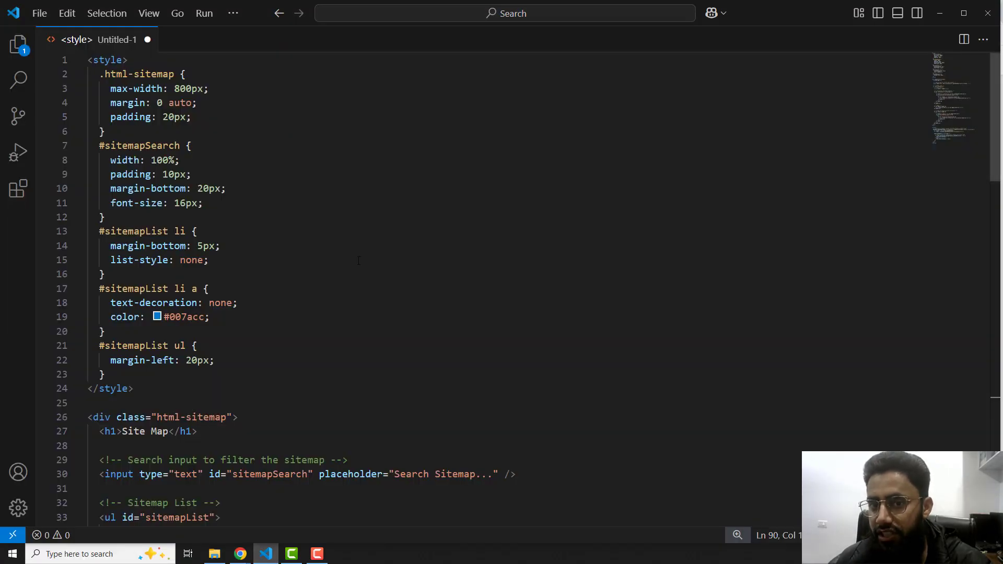
left_click(359, 260)
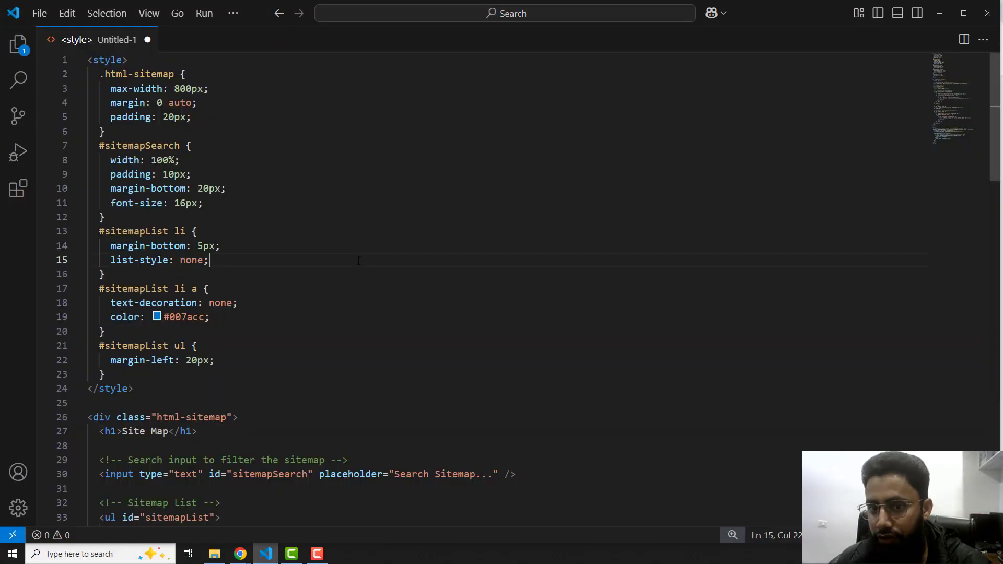
key("ctrl+a")
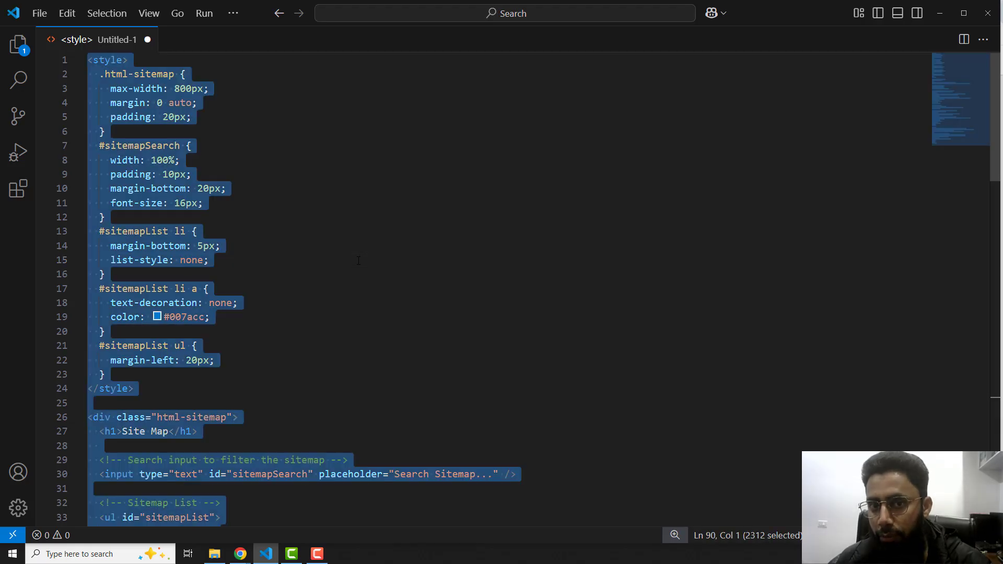
left_click(240, 553)
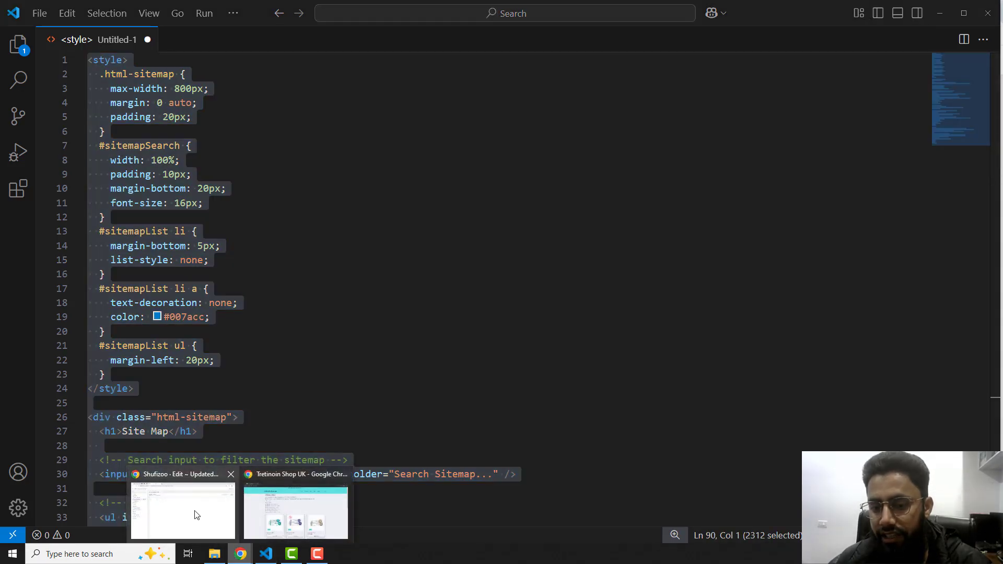
Paste the copied sitemap code into page.sitemap.liquid, save it, and exit to the Themes admin.
left_click(341, 474)
left_click(223, 515)
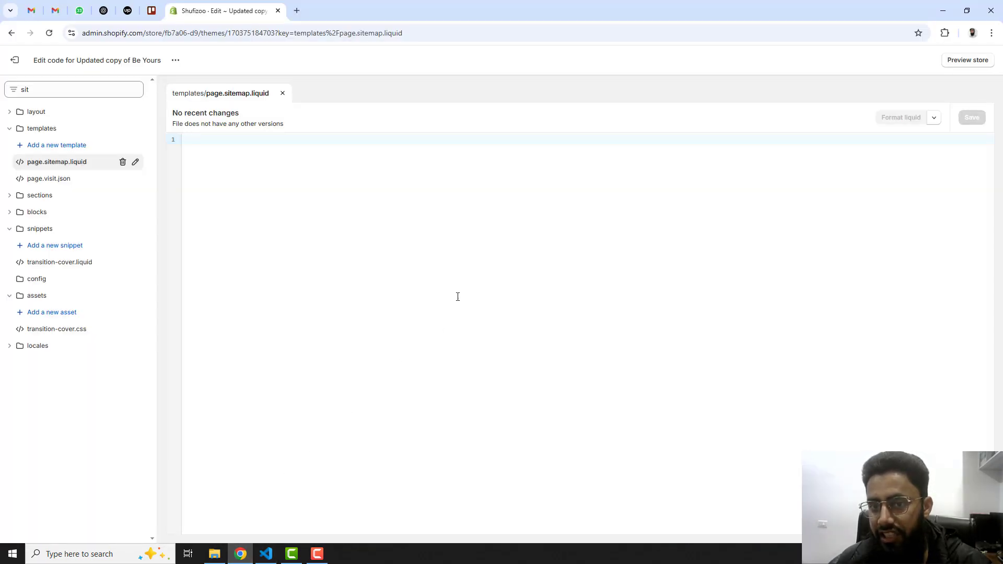
key("ctrl+v")
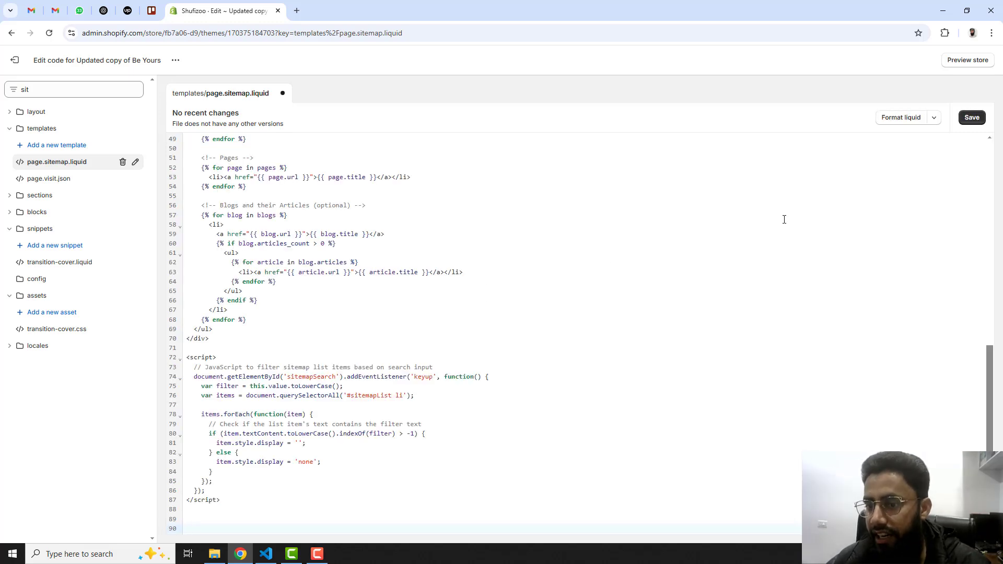
left_click(972, 117)
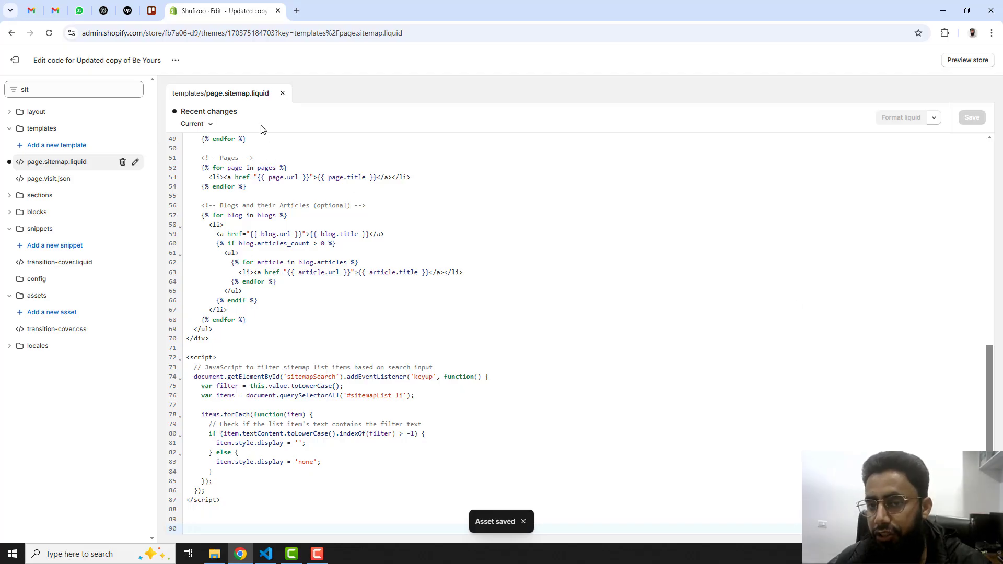
left_click(15, 60, "ctrl")
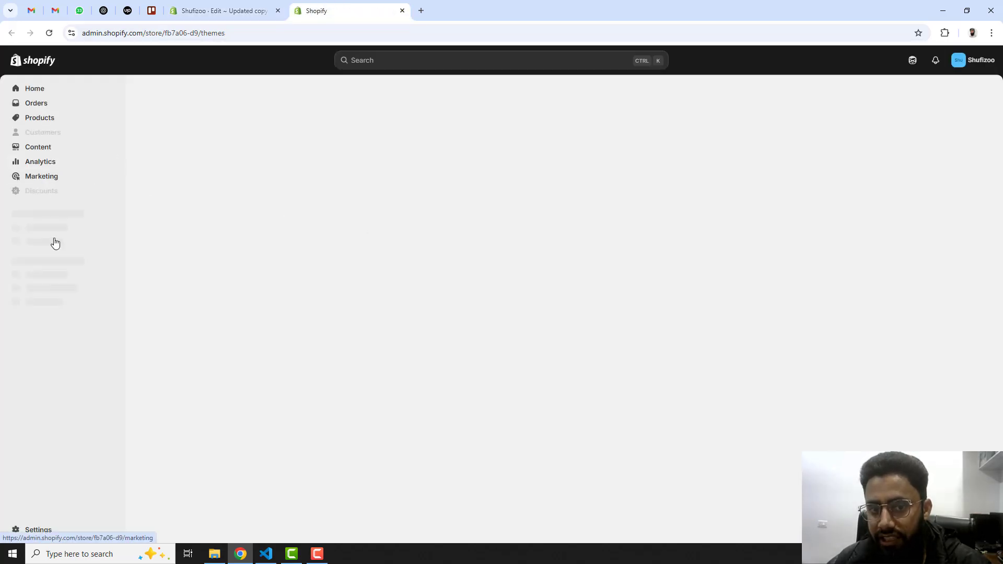
Create a page titled 'Sitemap' using the sitemap template, set it to Visible, and save.
left_click(58, 273)
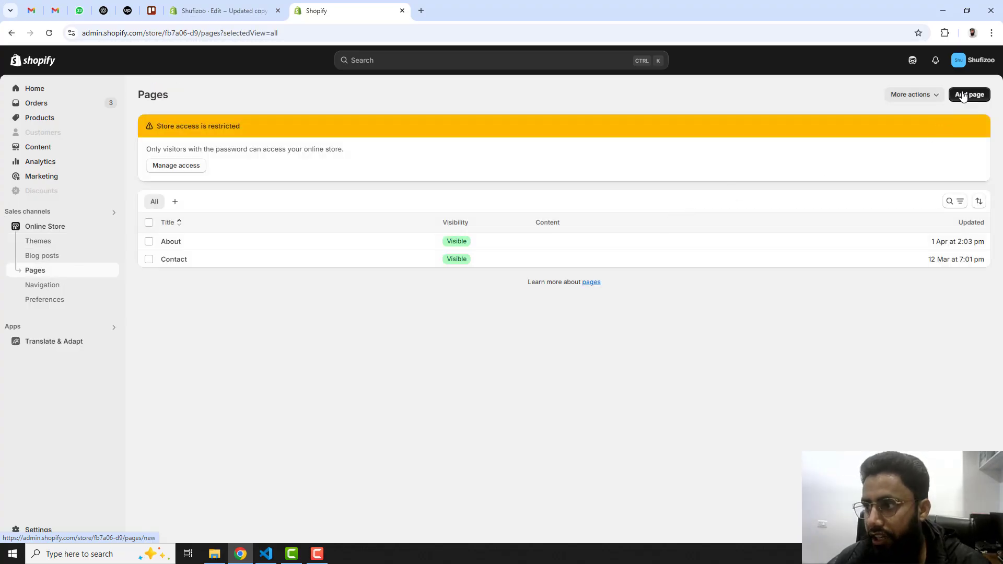
left_click(964, 96)
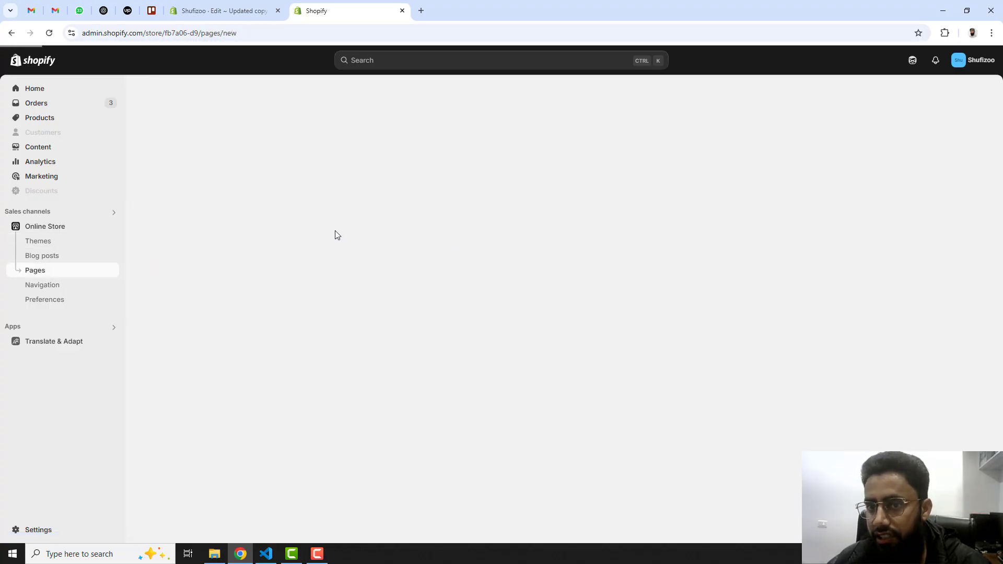
left_click(366, 145)
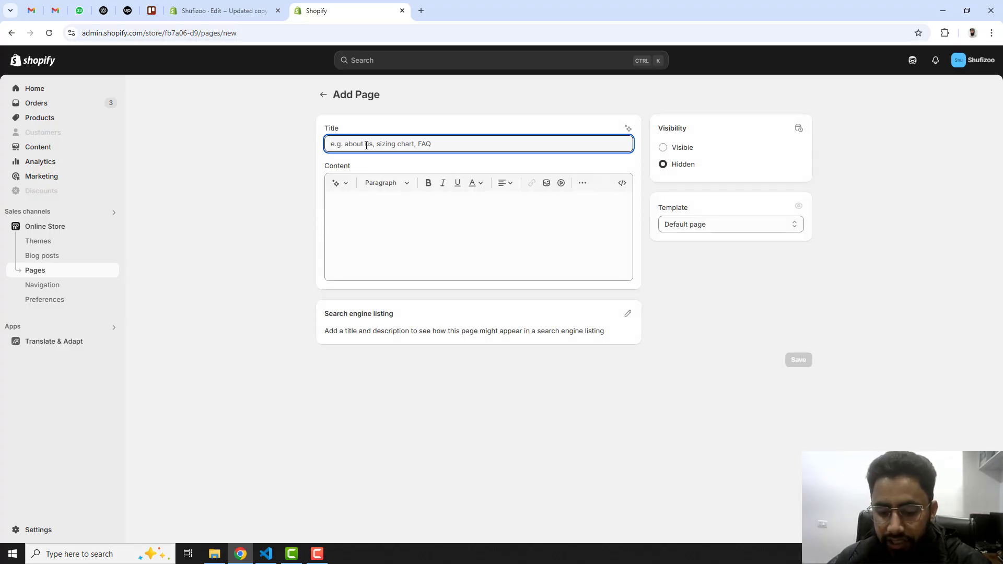
type("Site")
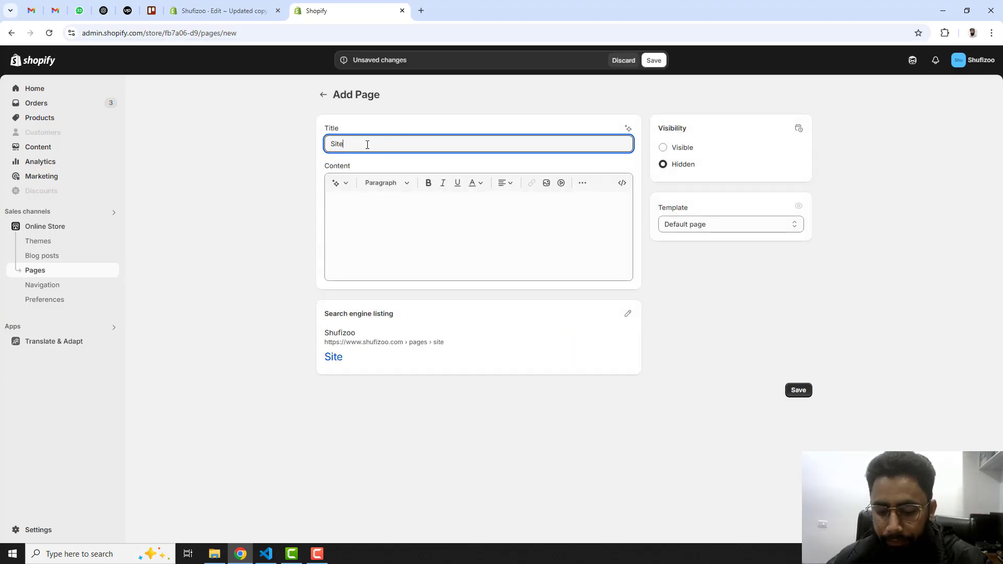
type("map")
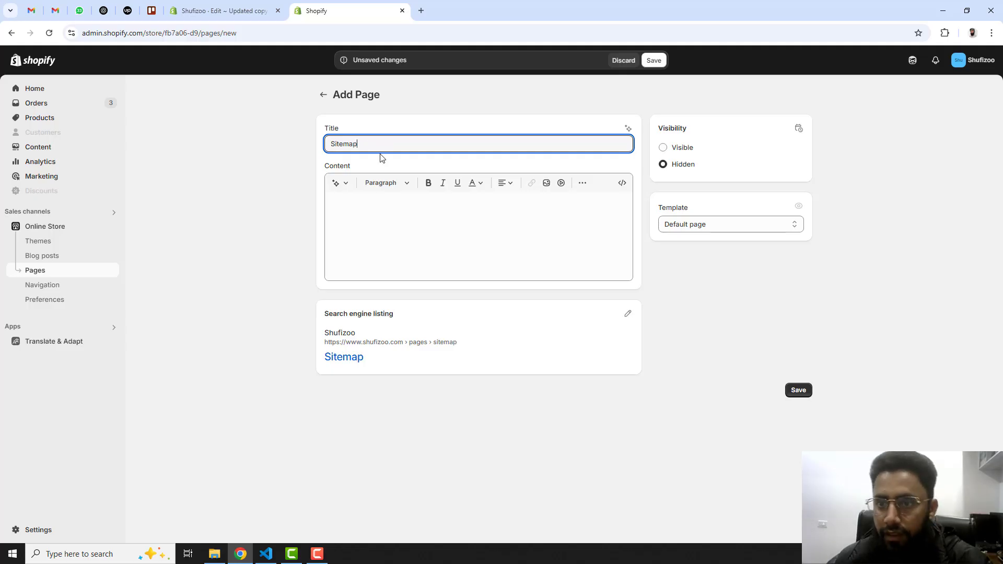
left_click(720, 225)
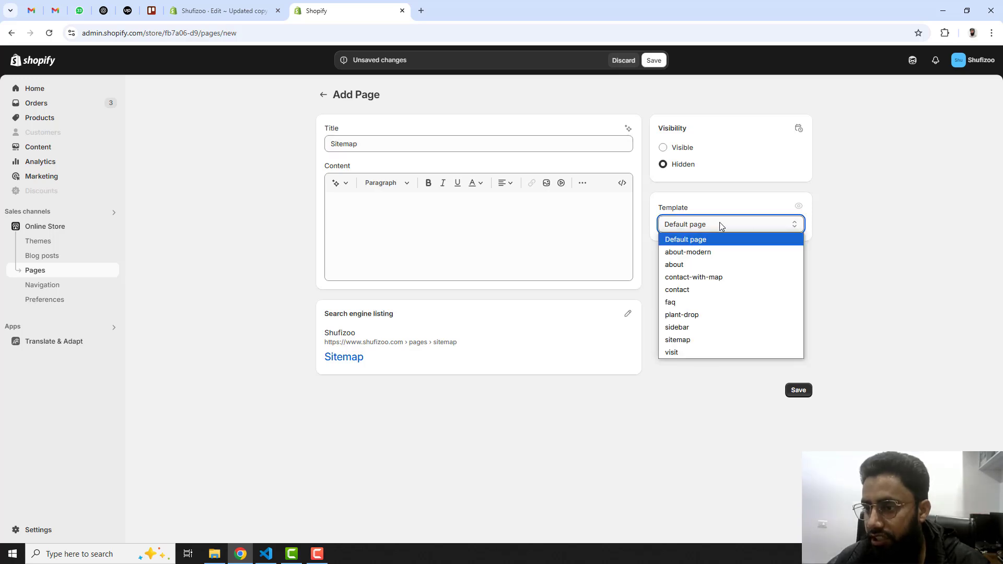
left_click(696, 343)
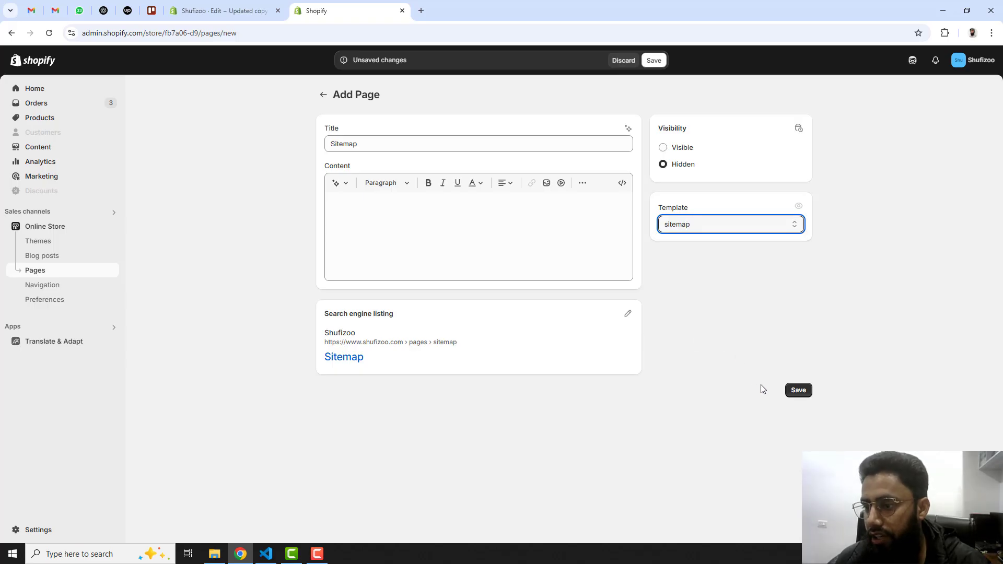
left_click(665, 151)
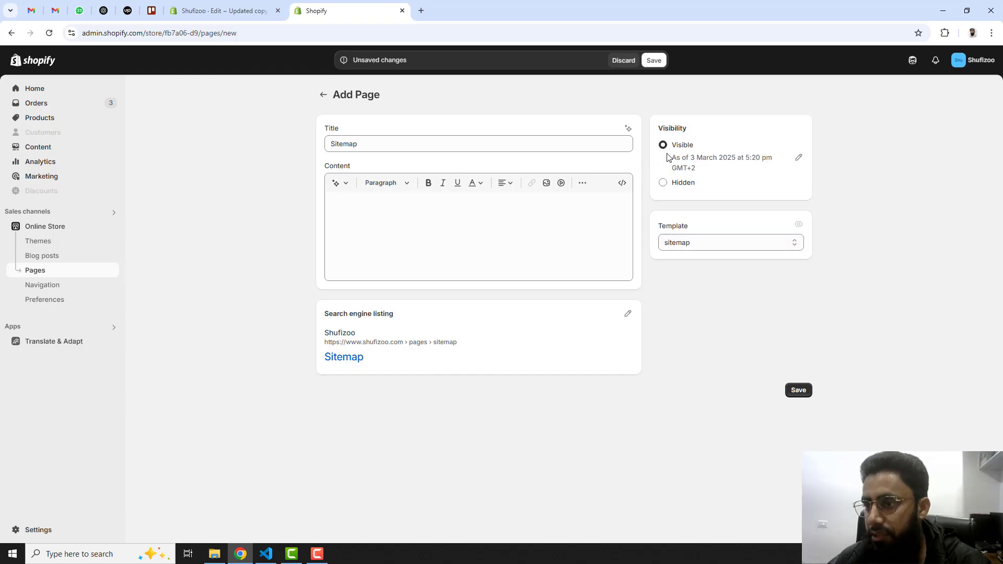
left_click(653, 60)
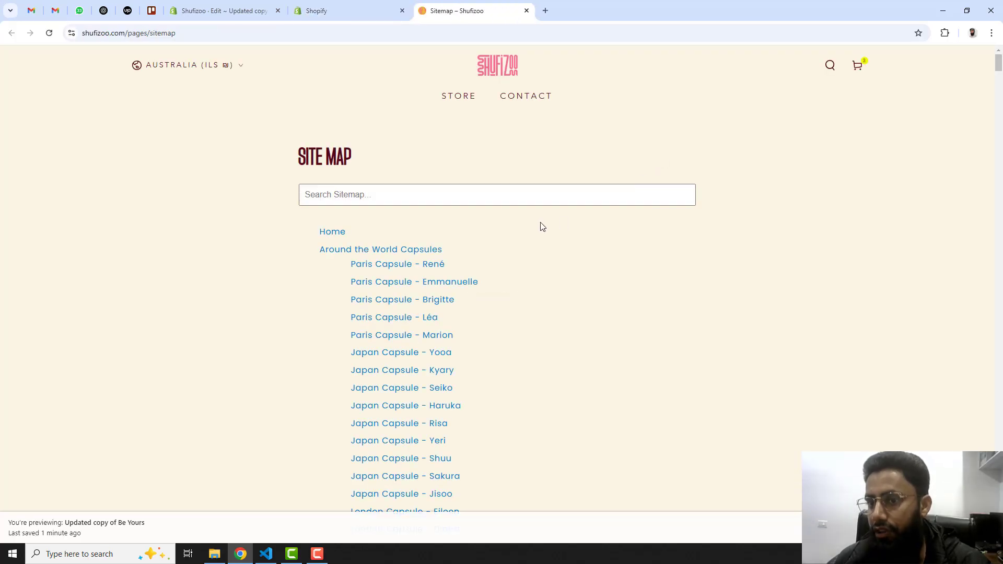
Scroll through the live Sitemap page's list of collections and their product links.
left_click_drag(296, 157, 392, 157)
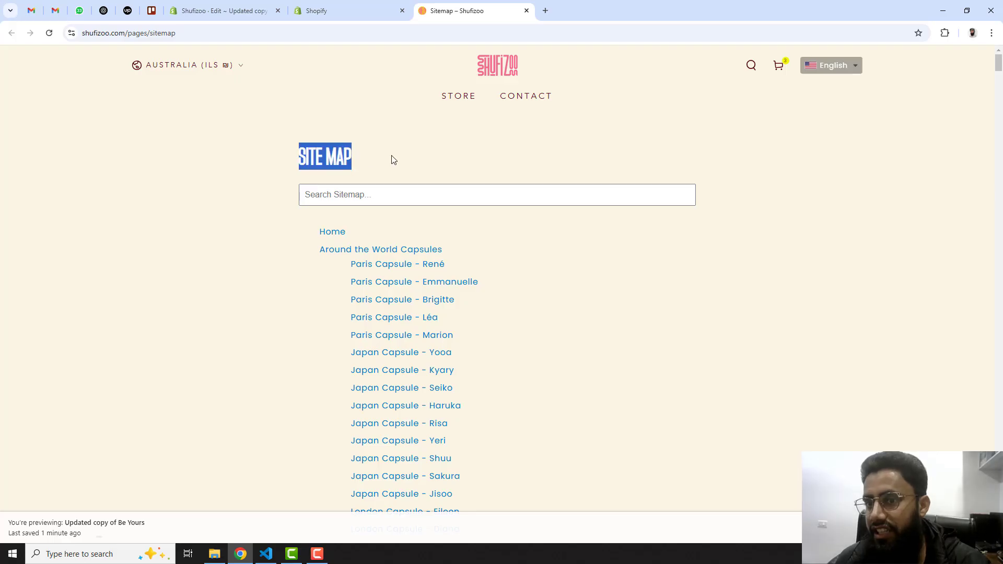
left_click(497, 167)
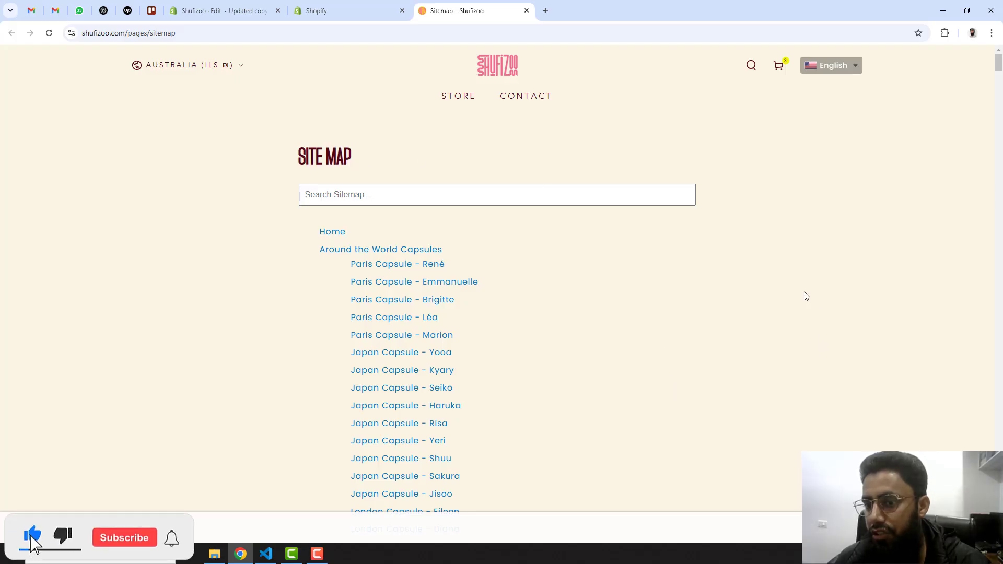
scroll(806, 294, "down", 1)
scroll(806, 296, "down", 10)
left_click_drag(998, 85, 999, 58)
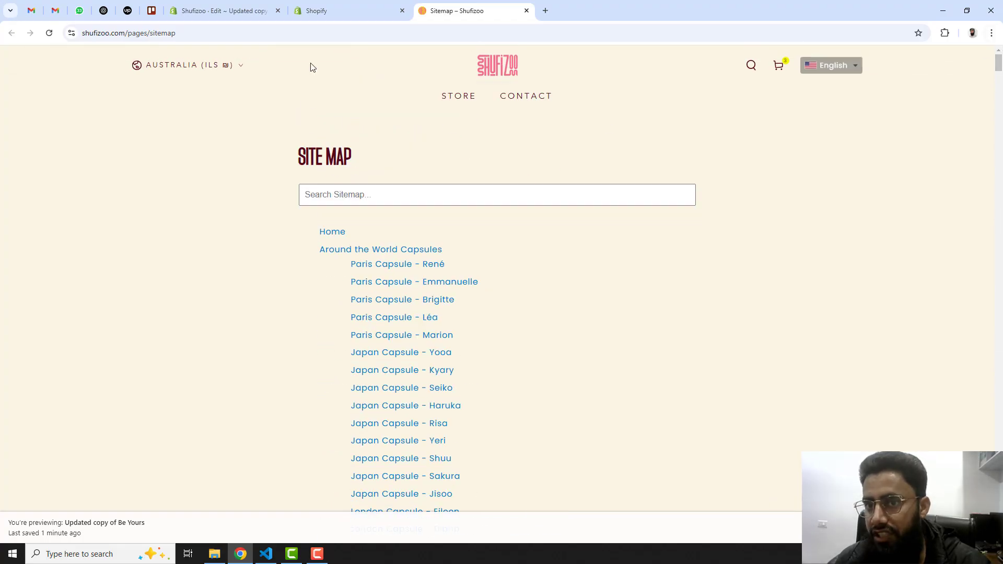
Open the Footer menu from the admin's list of navigation menus.
left_click(318, 4)
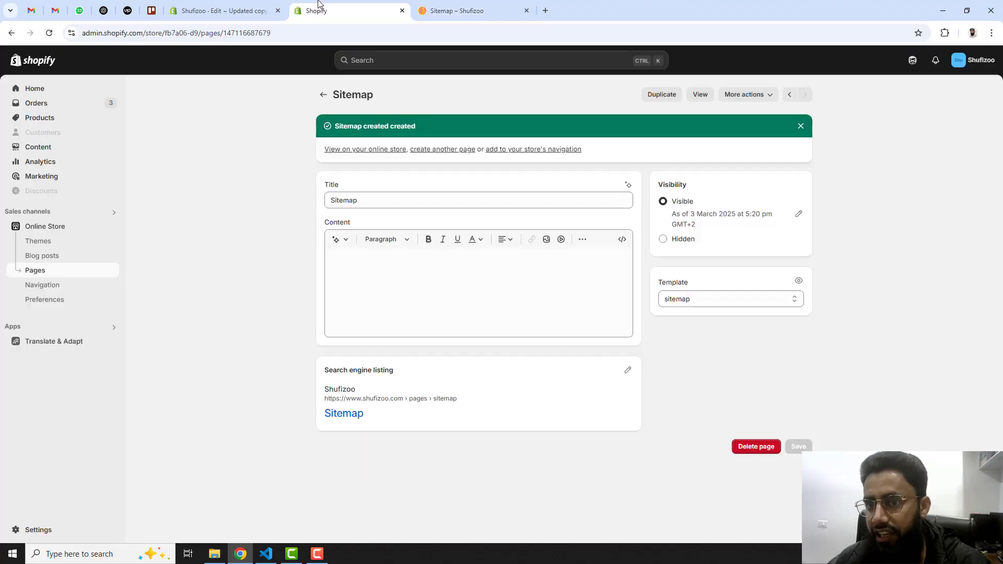
left_click(42, 285)
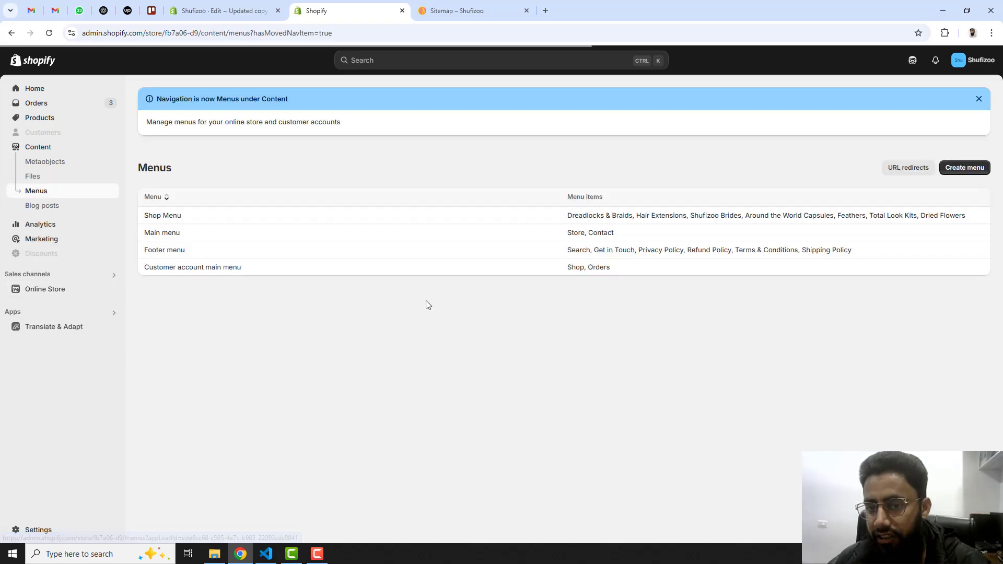
left_click(180, 252)
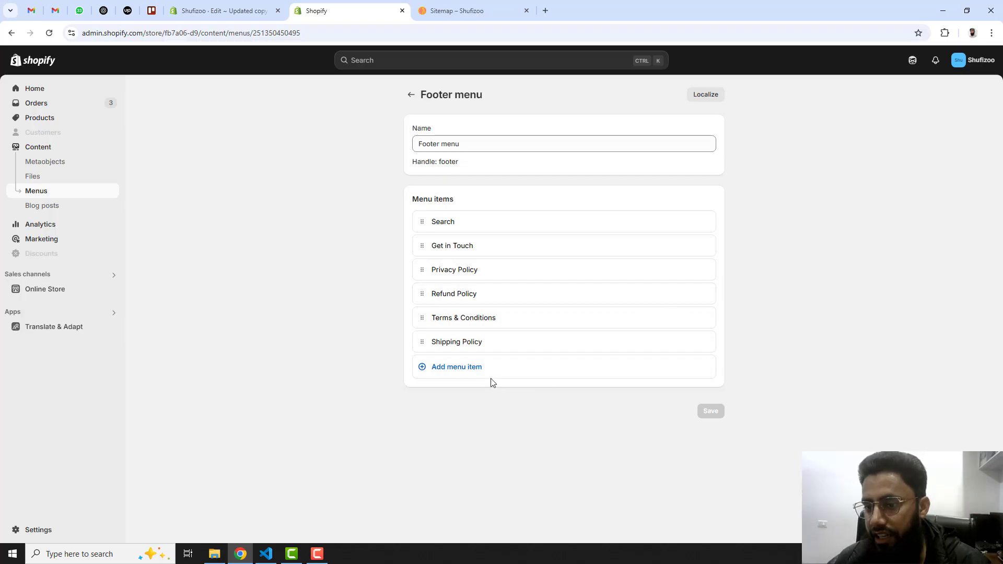
Add a 'Sitemap' item linked to Pages > Sitemap, save the menu, and reload the storefront page.
left_click(460, 368)
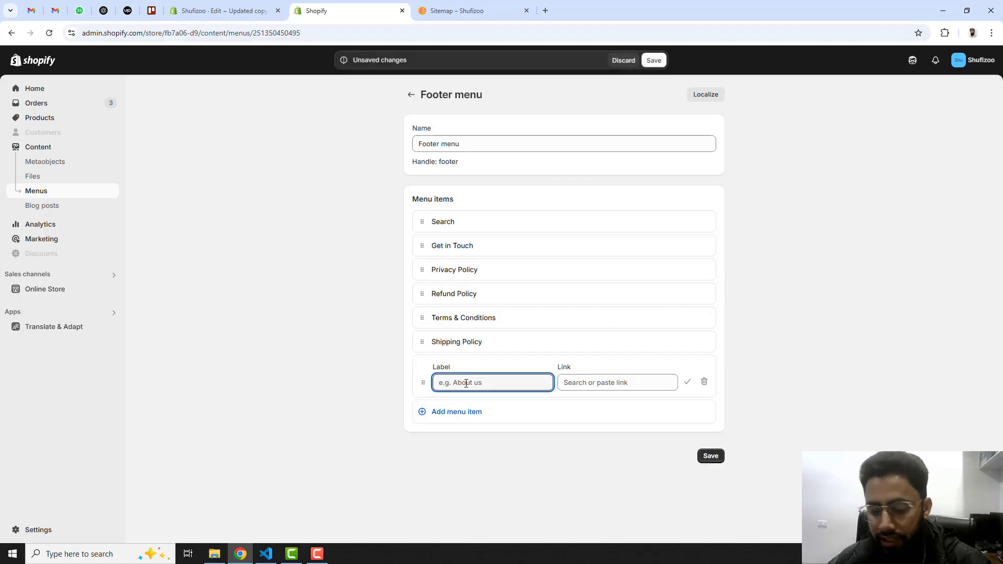
type("Sit")
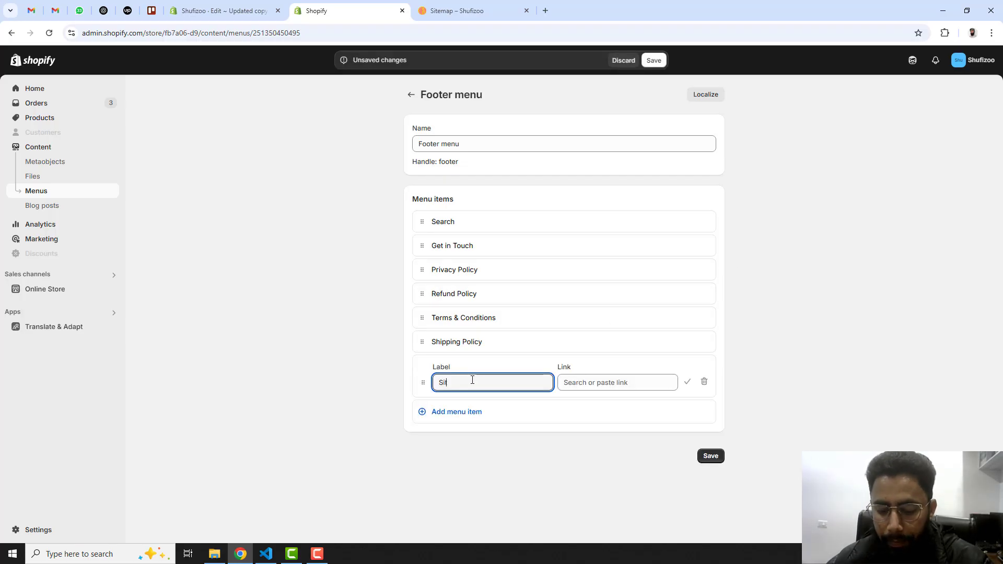
type("map")
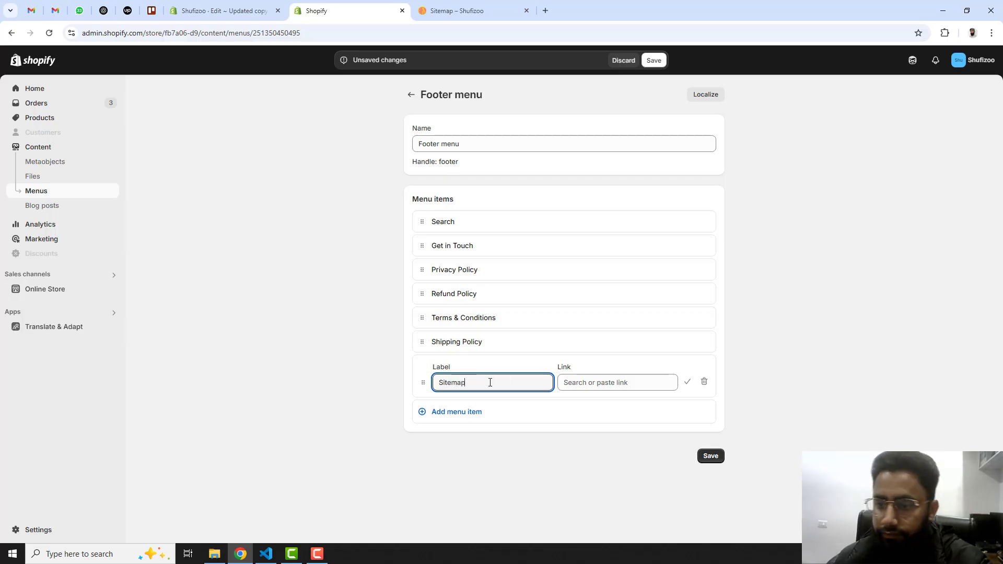
left_click(573, 383)
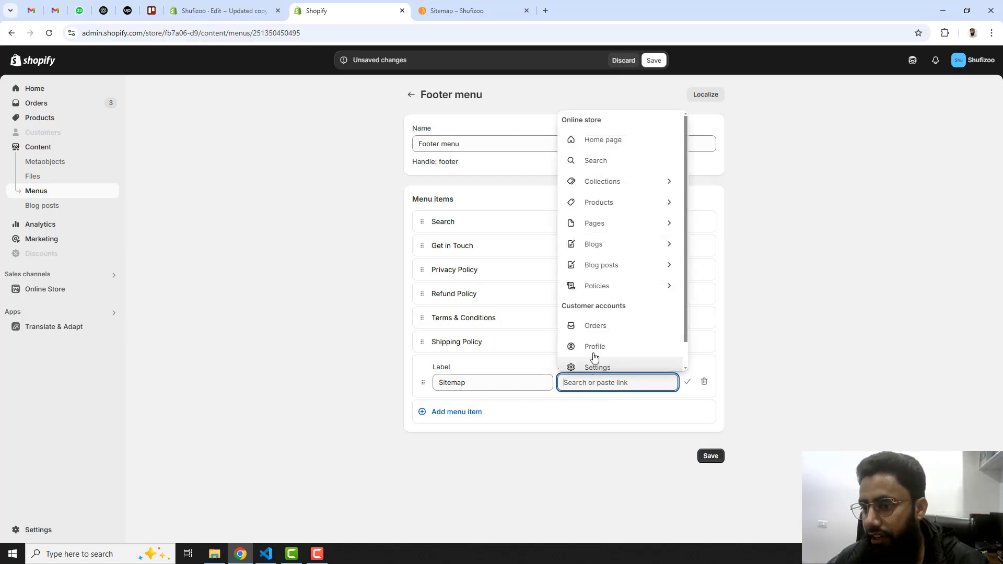
left_click(607, 225)
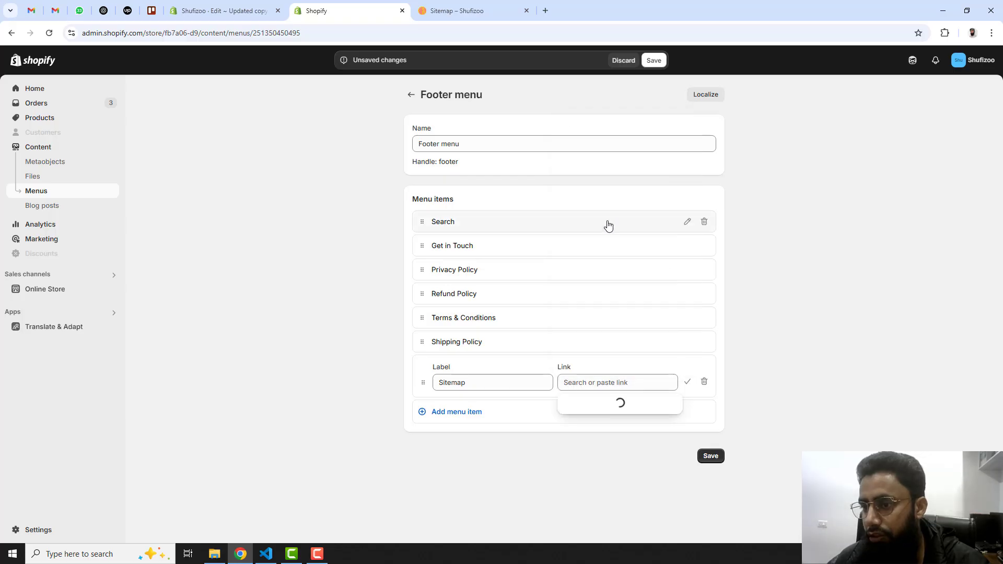
left_click(595, 466)
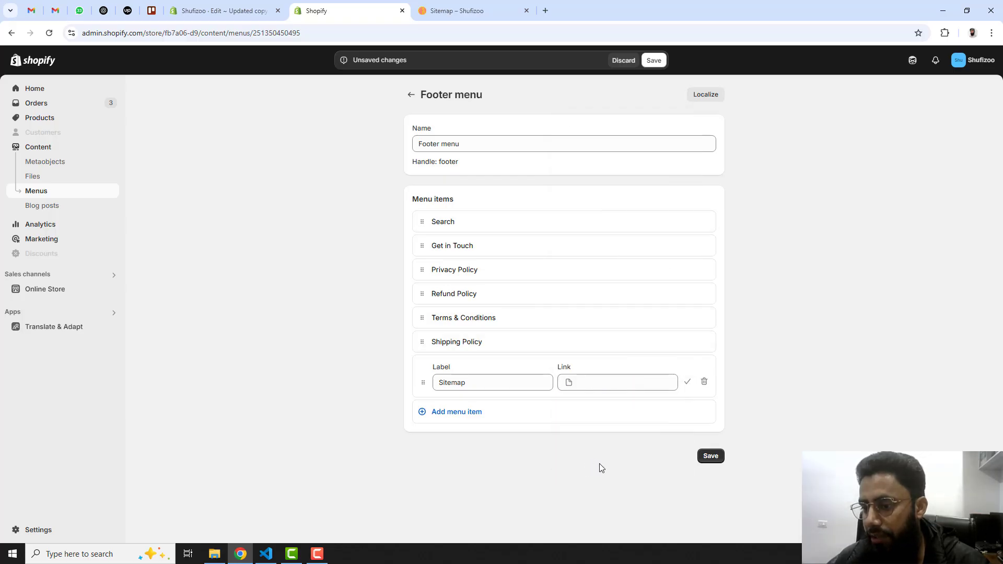
left_click(711, 456)
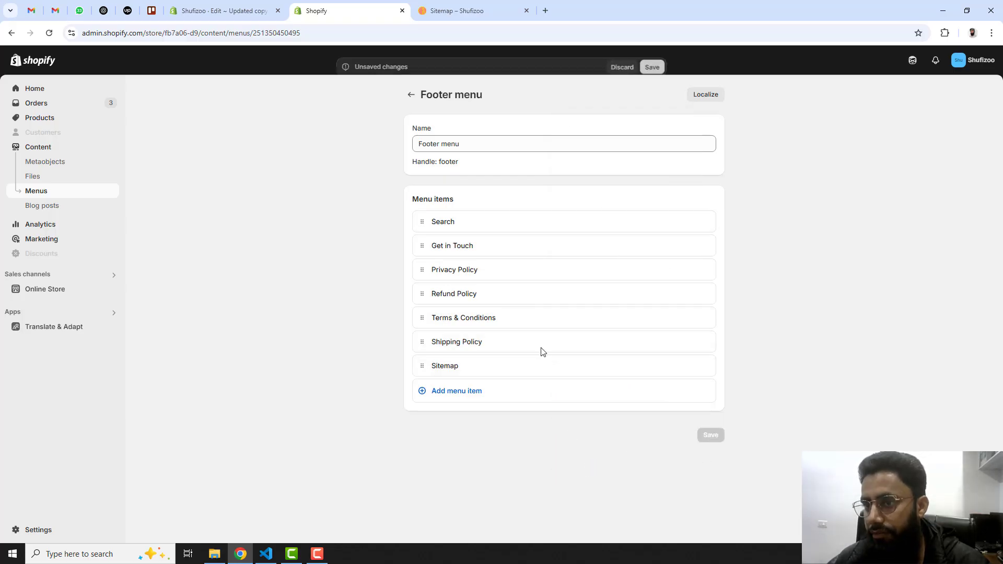
left_click(434, 10)
left_click(49, 33)
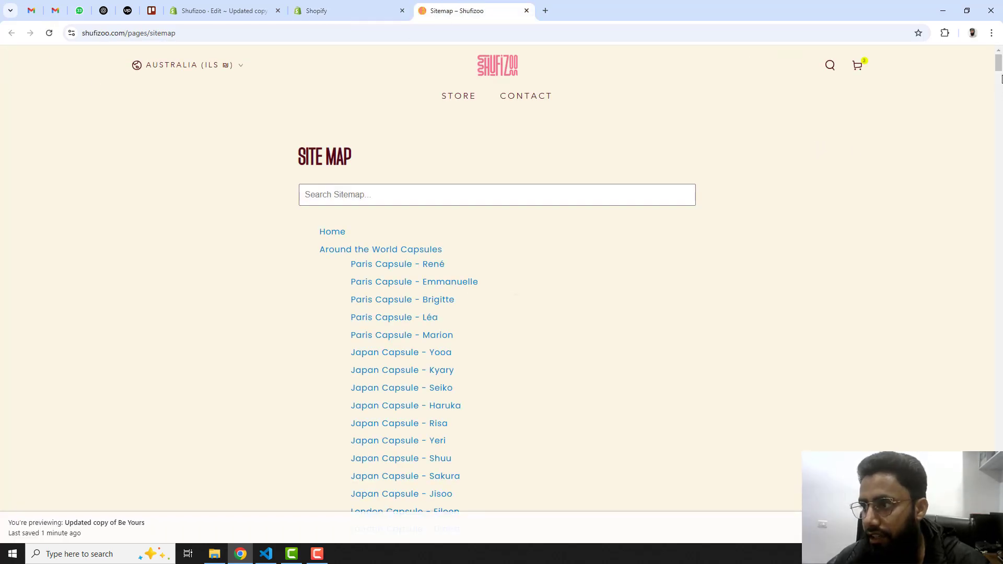
Scroll the storefront Sitemap page to its footer and return to the admin Menus list.
scroll(1001, 70, "down", 16)
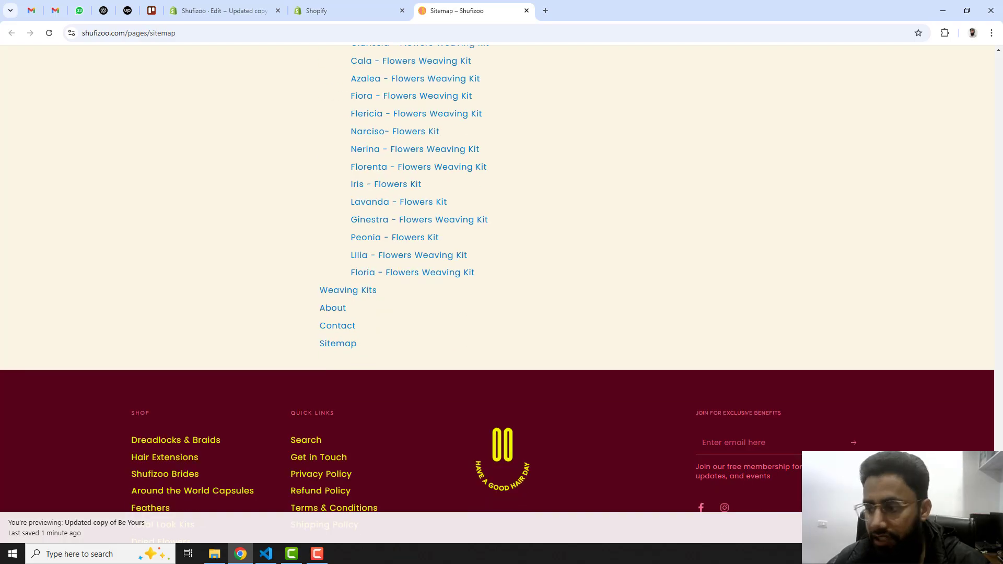
scroll(401, 480, "down", 2)
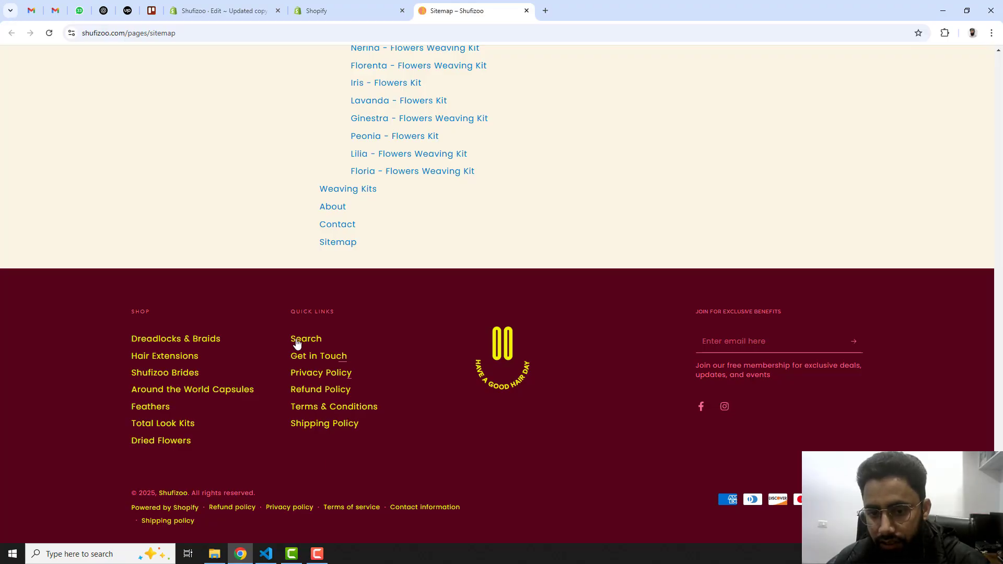
left_click(343, 10)
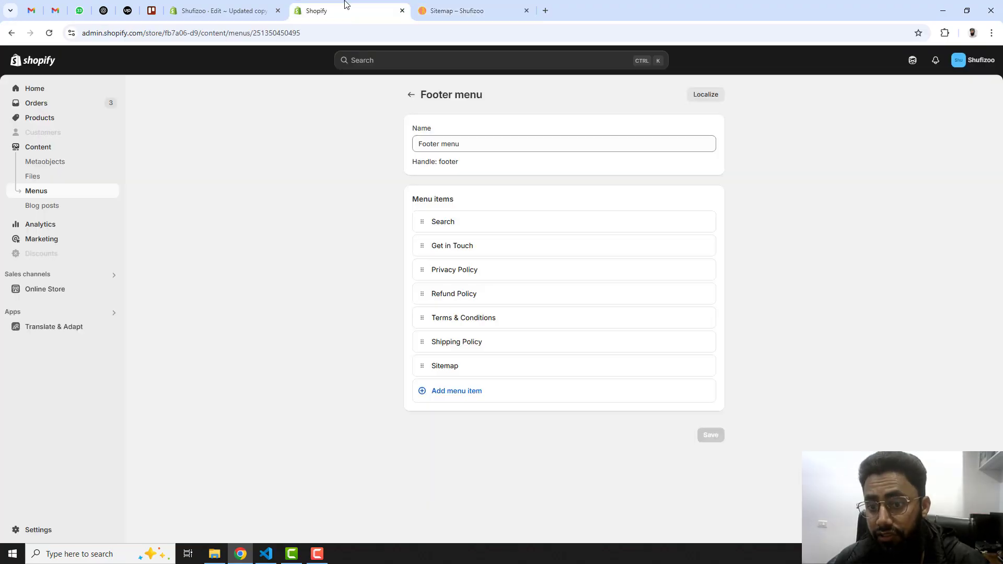
left_click(411, 95)
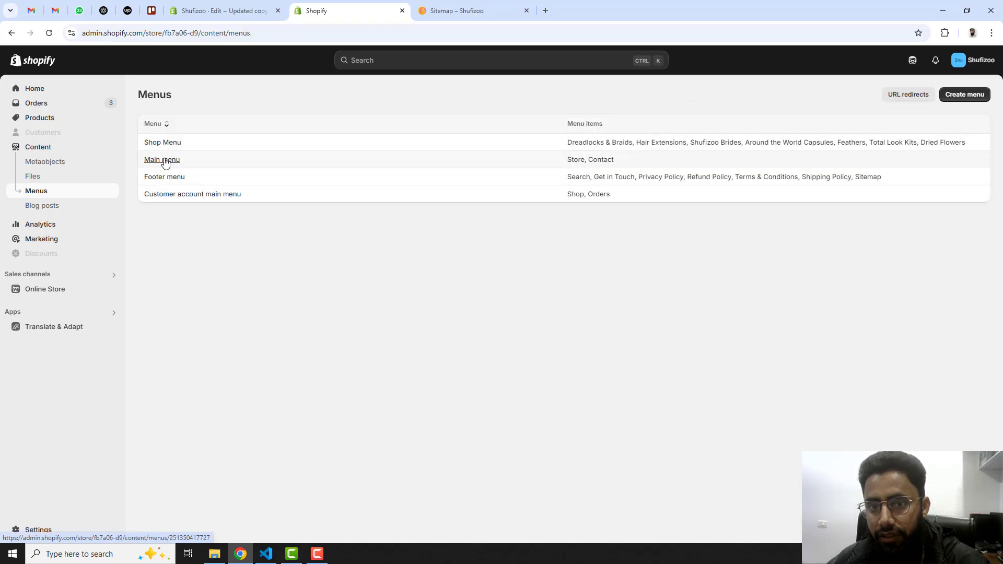
left_click(506, 6)
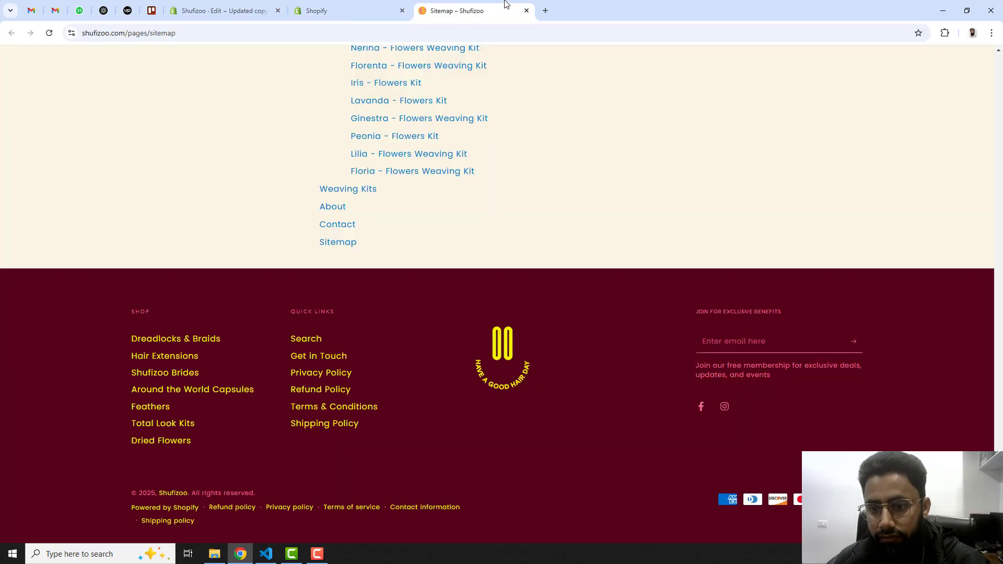
left_click(370, 7)
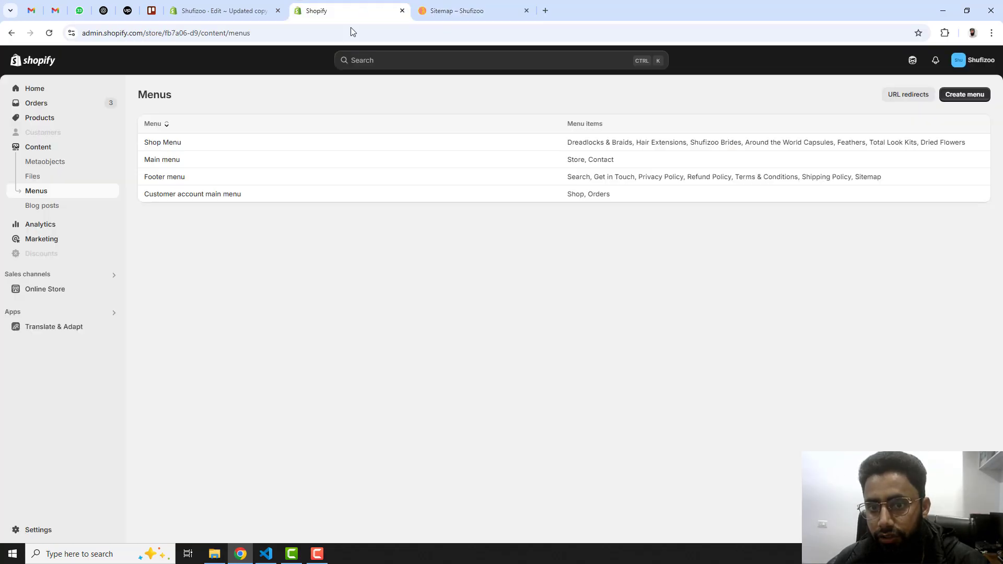
Inspect the Main menu and Shop Menu items, returning each time to the Menus list.
left_click(181, 161)
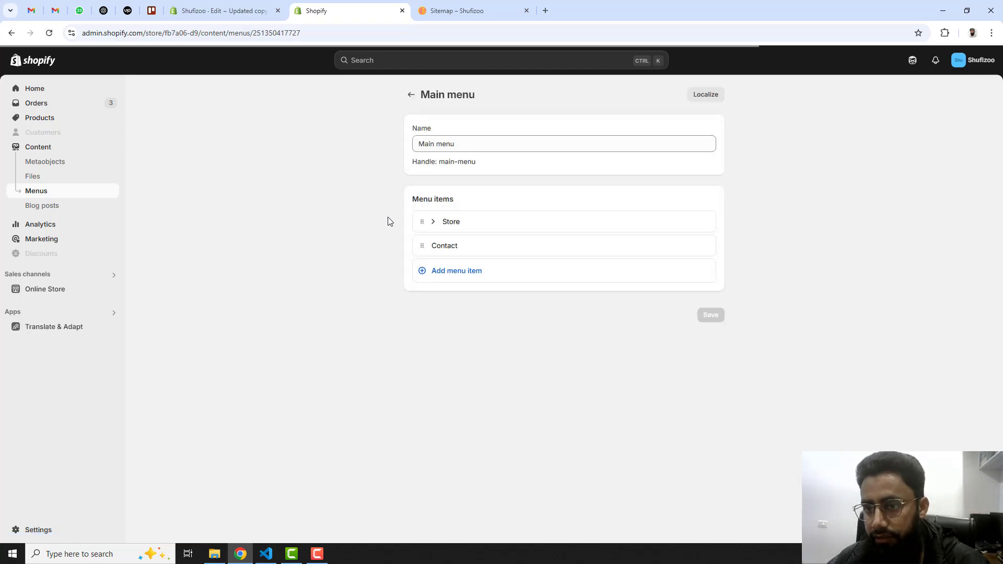
left_click(411, 95)
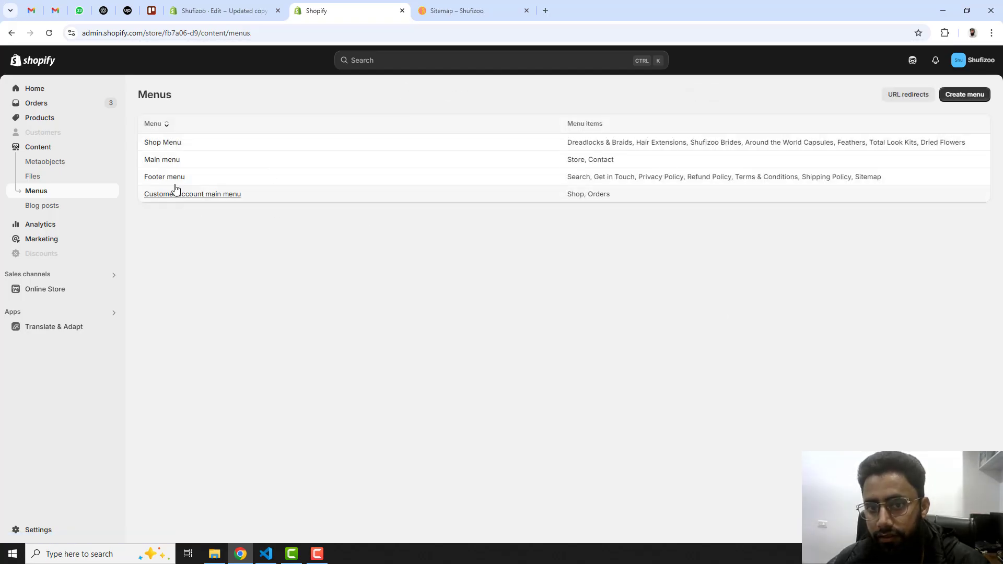
left_click(166, 142)
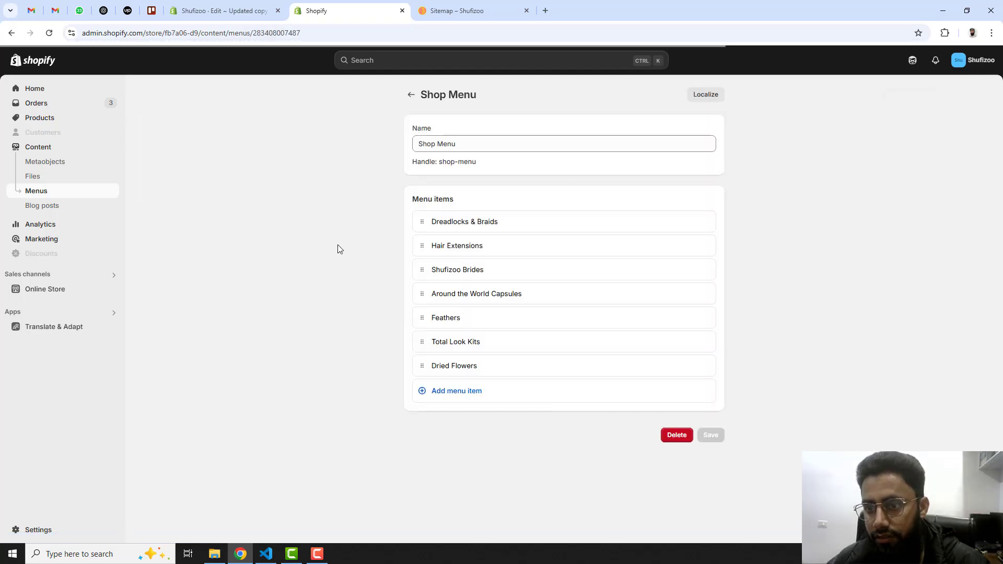
left_click(410, 96)
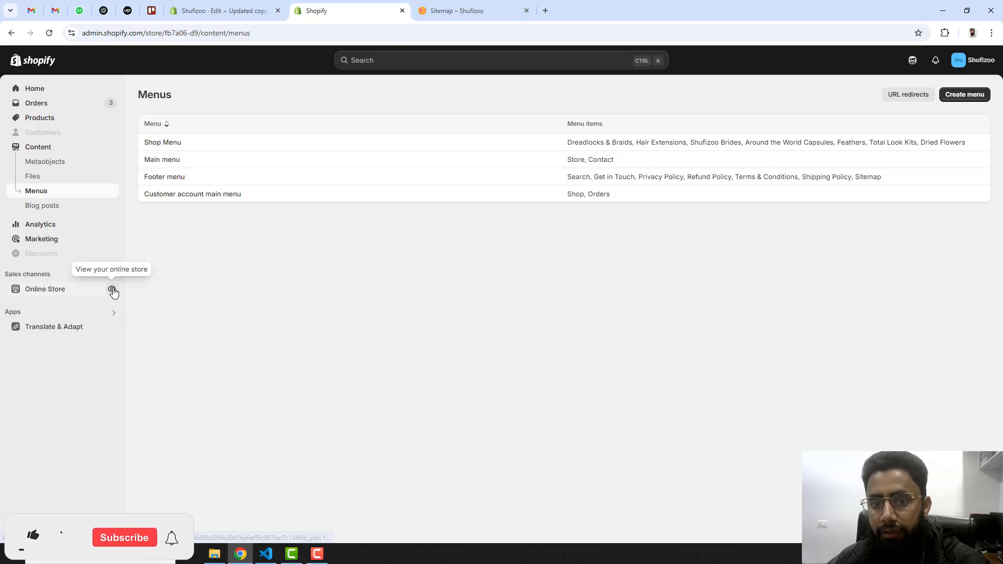
Open the live storefront in a new tab and follow the footer's Quick Links Sitemap link.
left_click(112, 290)
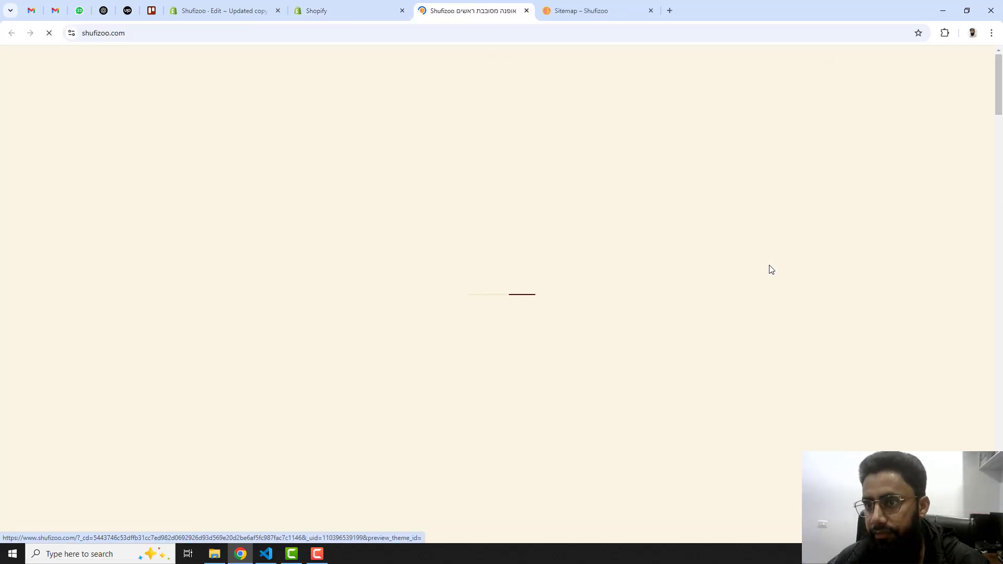
scroll(888, 162, "down", 20)
scroll(341, 488, "down", 3)
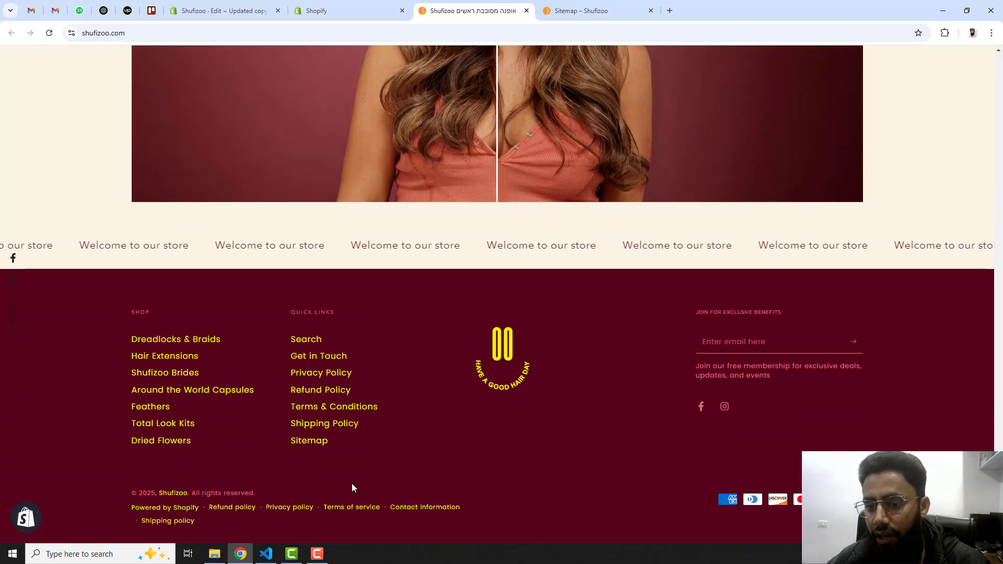
left_click(309, 448)
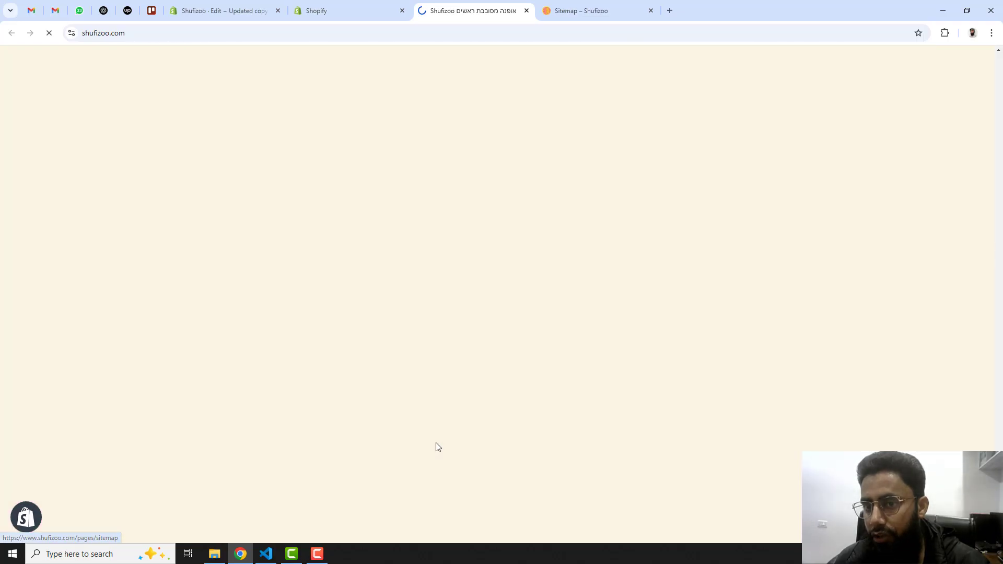